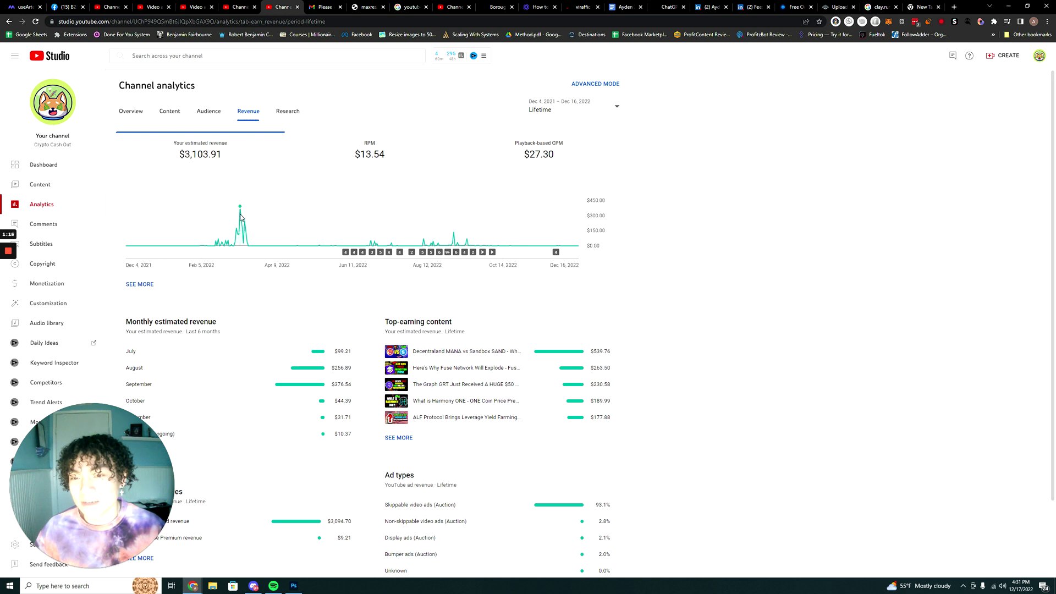
- Display the RPM graph in the channel's lifetime revenue analytics
{"action": "left_click", "coordinate": [306, 170]}
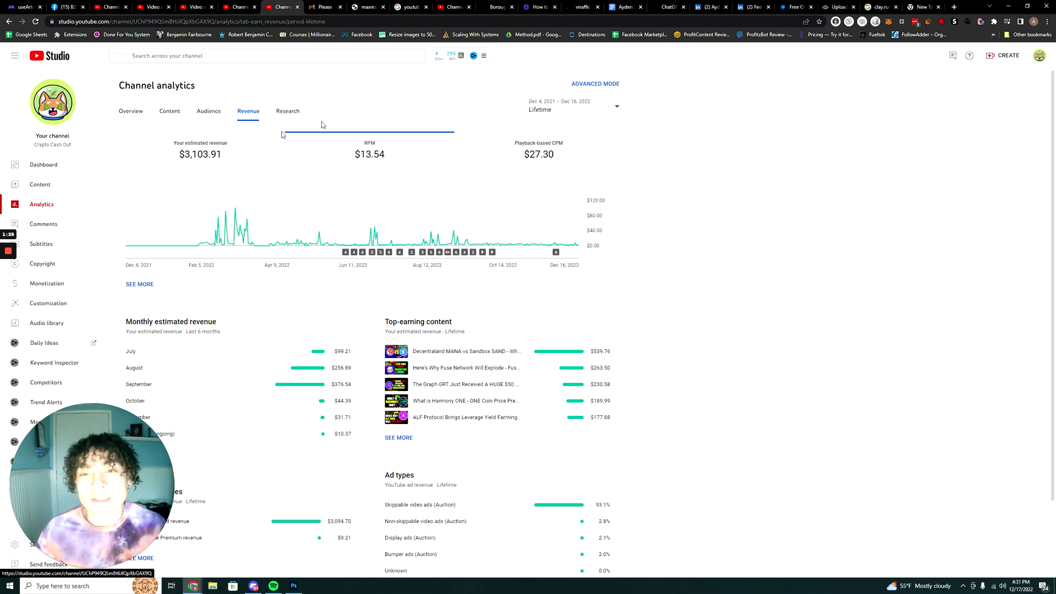
{"action": "left_click", "coordinate": [452, 56]}
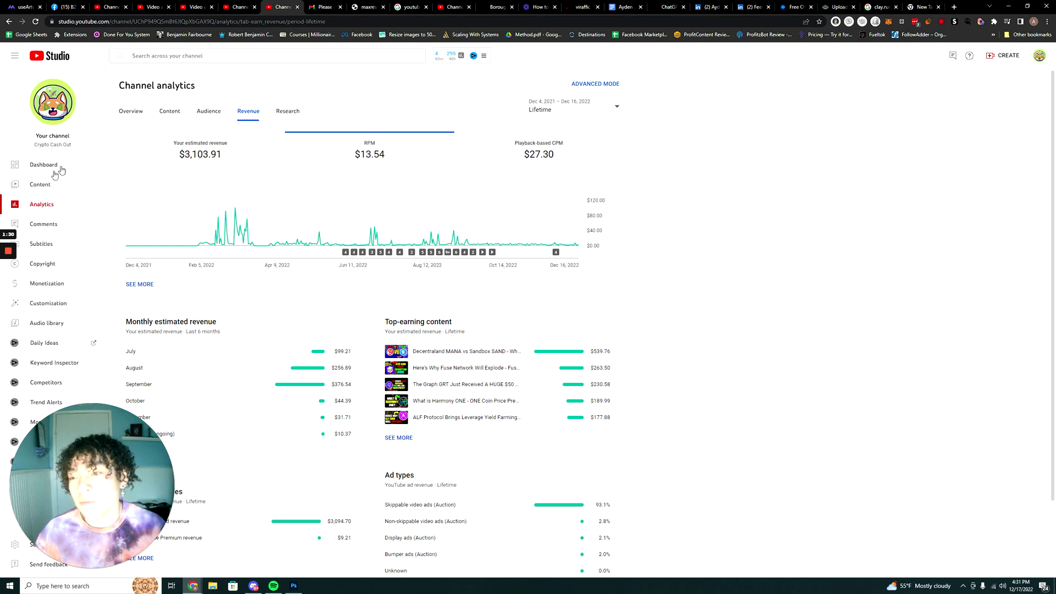
- Open the channel's content page and look through the list of uploaded videos
{"action": "left_click", "coordinate": [43, 182]}
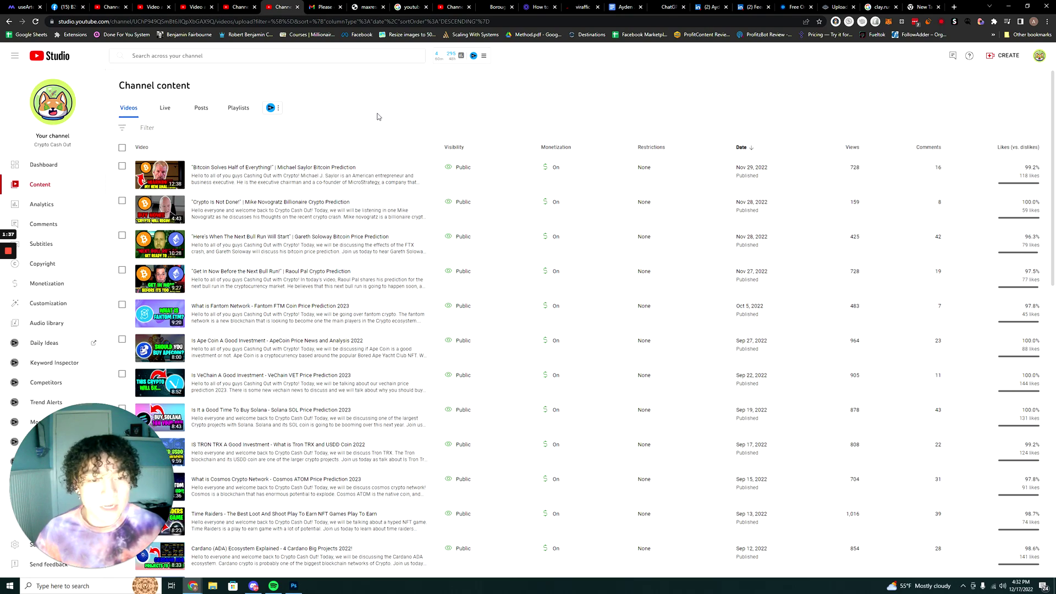
{"action": "scroll", "coordinate": [734, 226], "scroll_direction": "down", "scroll_amount": 3}
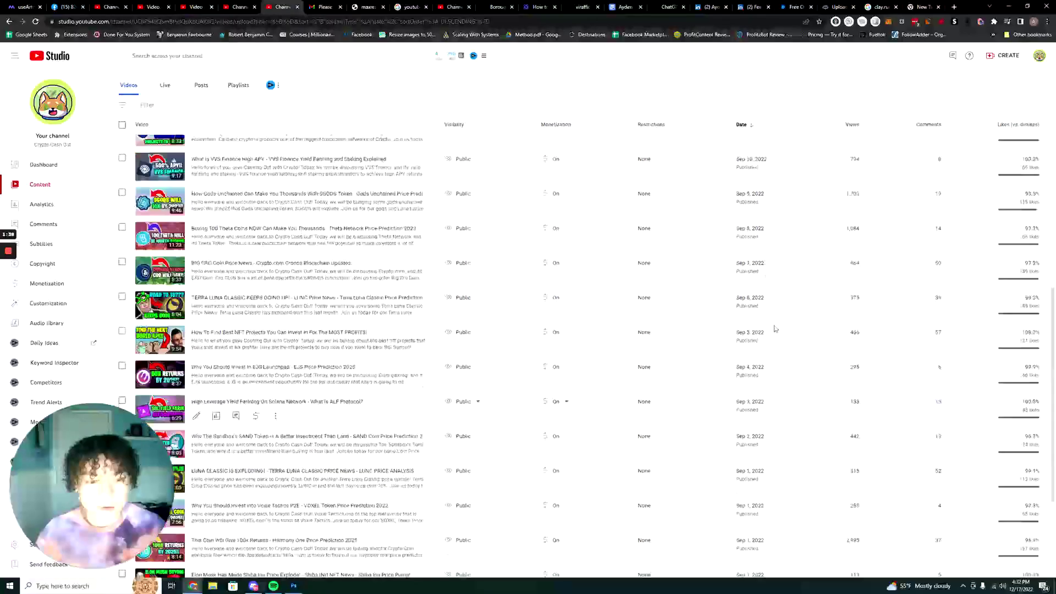
{"action": "scroll", "coordinate": [734, 226], "scroll_direction": "up", "scroll_amount": 3}
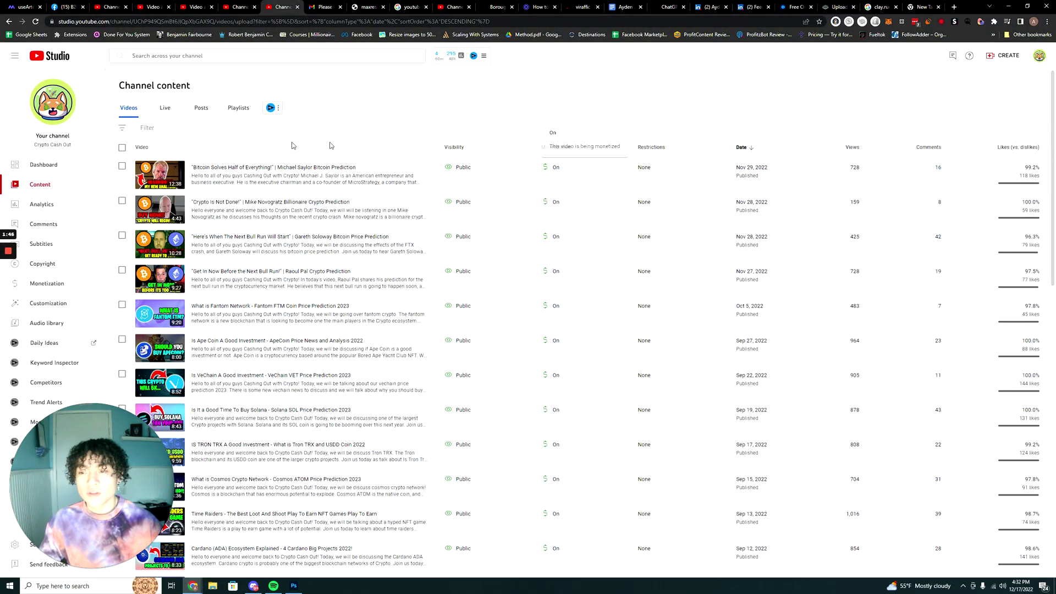
- From the channel analytics overview, open the analytics of the top video, "8 Best Mobile NFT Games Play to Earn in 2022"
{"action": "left_click", "coordinate": [78, 213]}
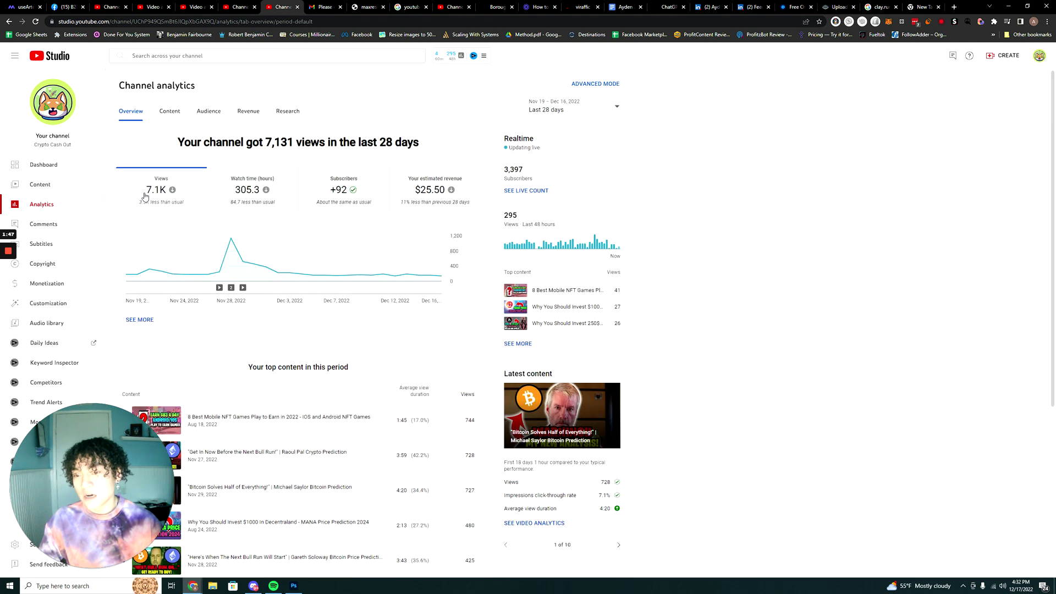
{"action": "scroll", "coordinate": [201, 247], "scroll_direction": "down", "scroll_amount": 2}
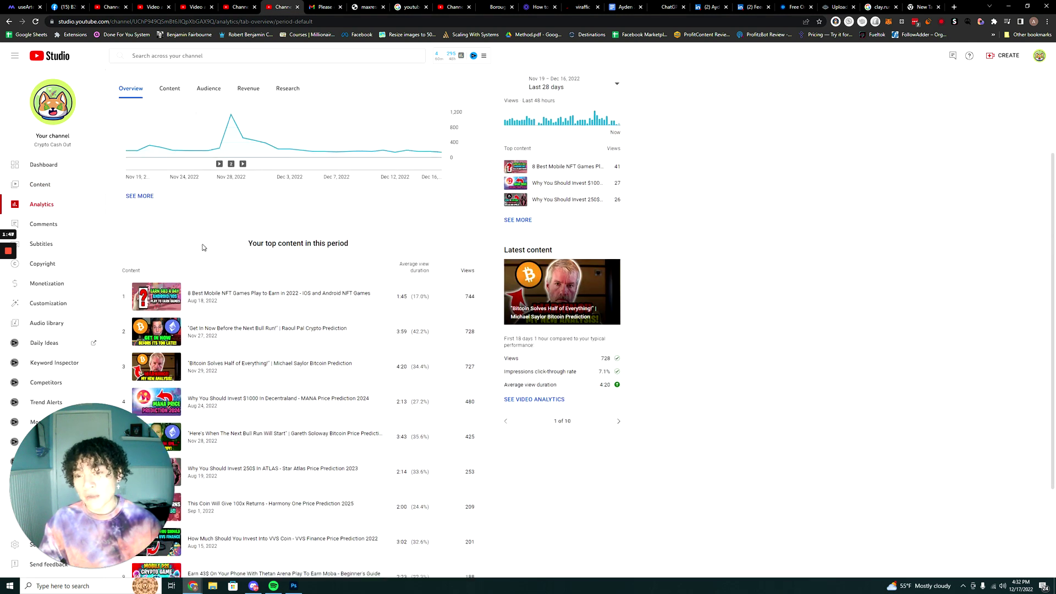
{"action": "left_click", "coordinate": [239, 295]}
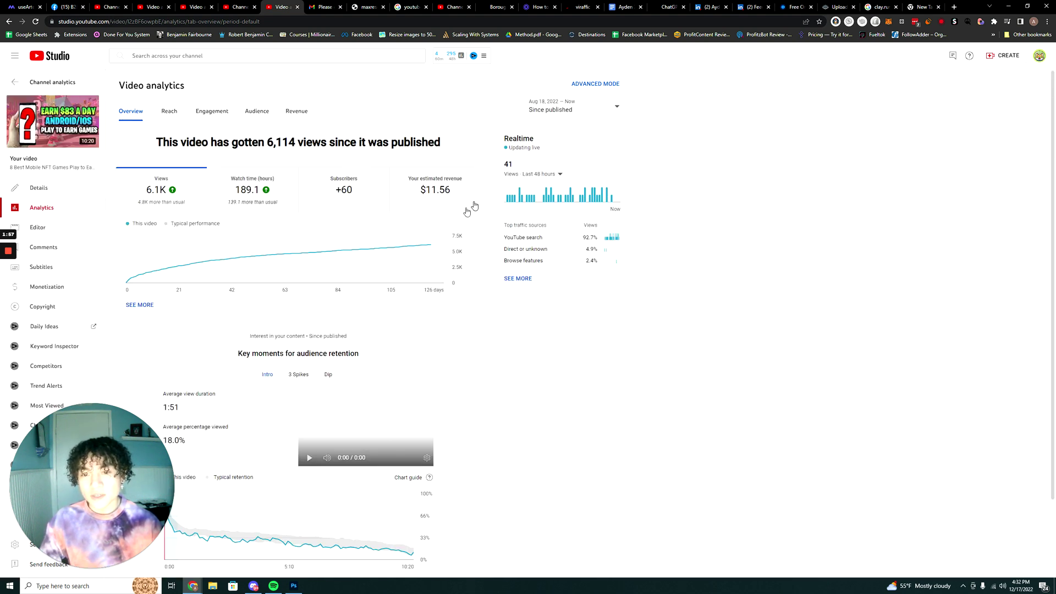
{"action": "mouse_move", "coordinate": [128, 280]}
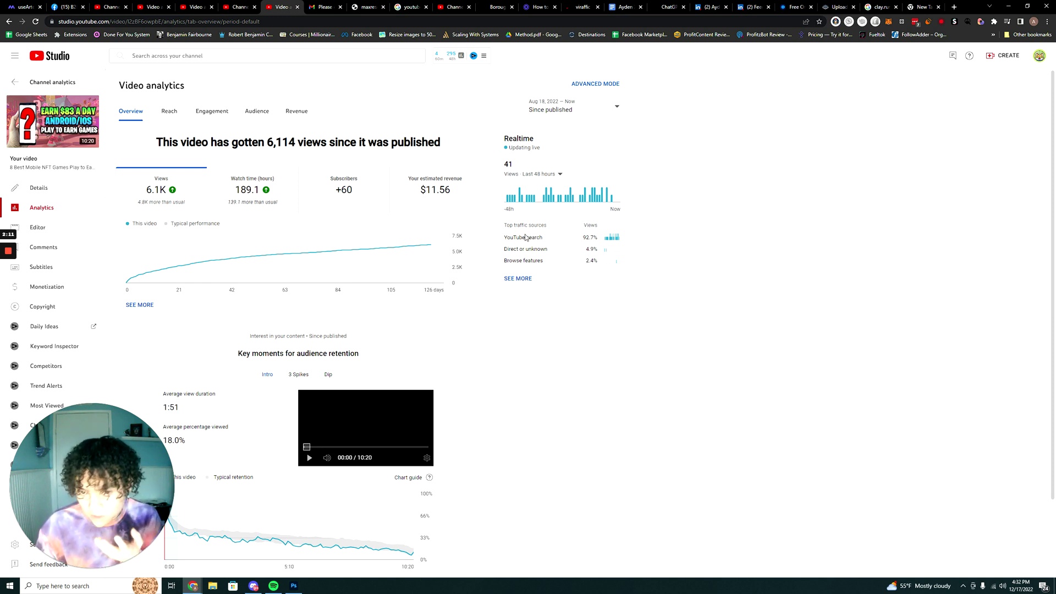
- Open the video's details and examine its tags and their keyword rankings
{"action": "left_click", "coordinate": [18, 192]}
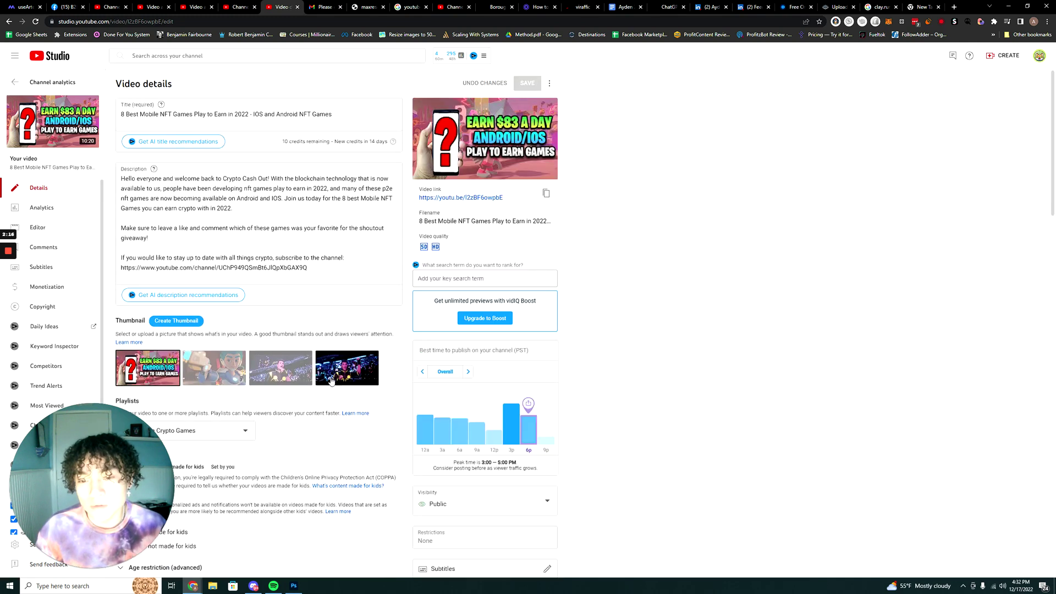
{"action": "scroll", "coordinate": [353, 385], "scroll_direction": "down", "scroll_amount": 2}
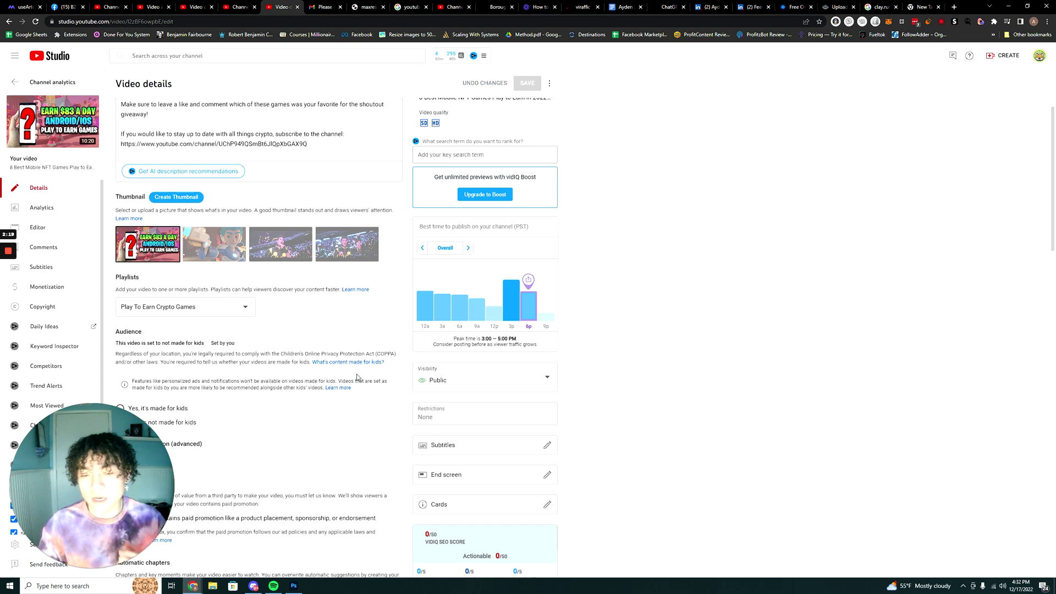
{"action": "scroll", "coordinate": [343, 344], "scroll_direction": "down", "scroll_amount": 8}
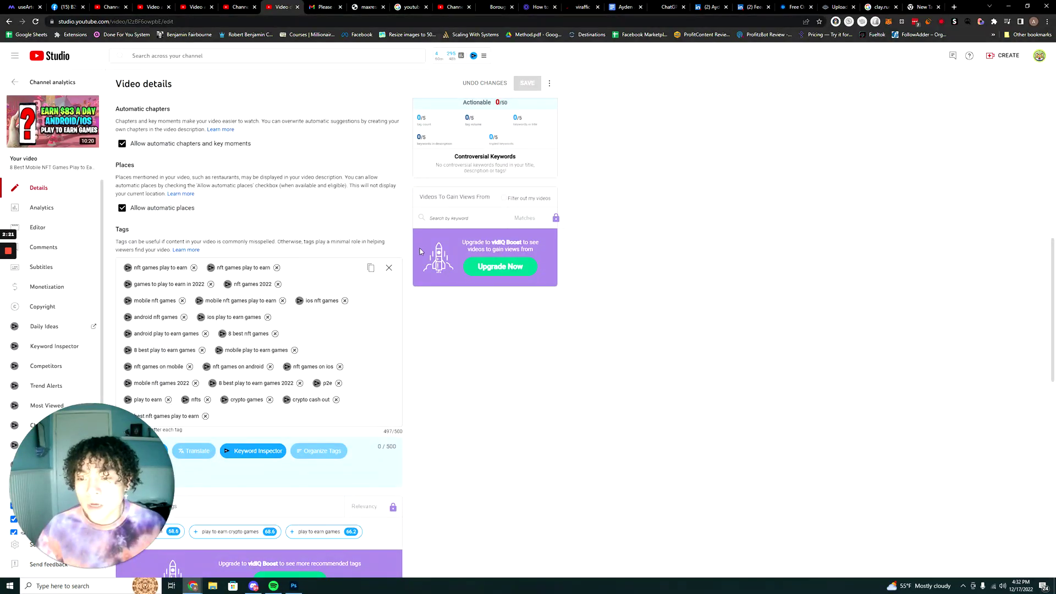
{"action": "scroll", "coordinate": [575, 268], "scroll_direction": "up", "scroll_amount": 2}
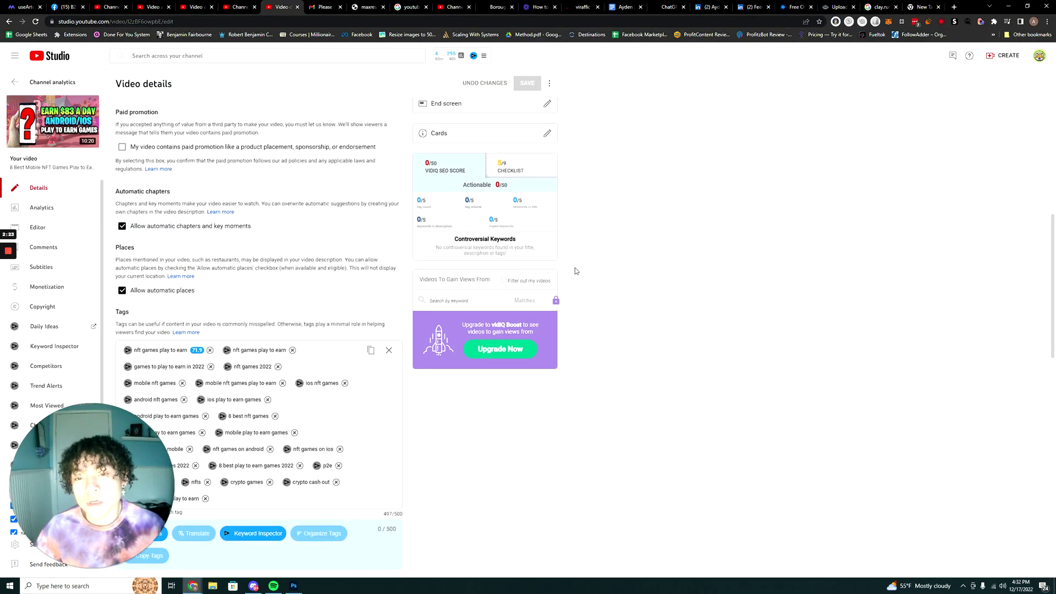
{"action": "scroll", "coordinate": [575, 270], "scroll_direction": "down", "scroll_amount": 2}
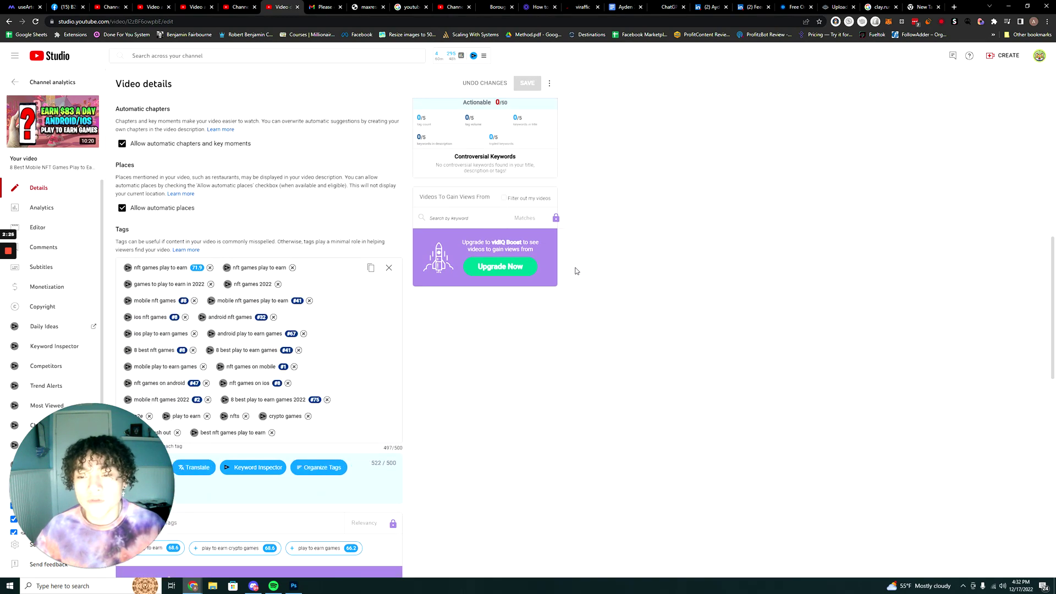
{"action": "scroll", "coordinate": [576, 271], "scroll_direction": "up", "scroll_amount": 4}
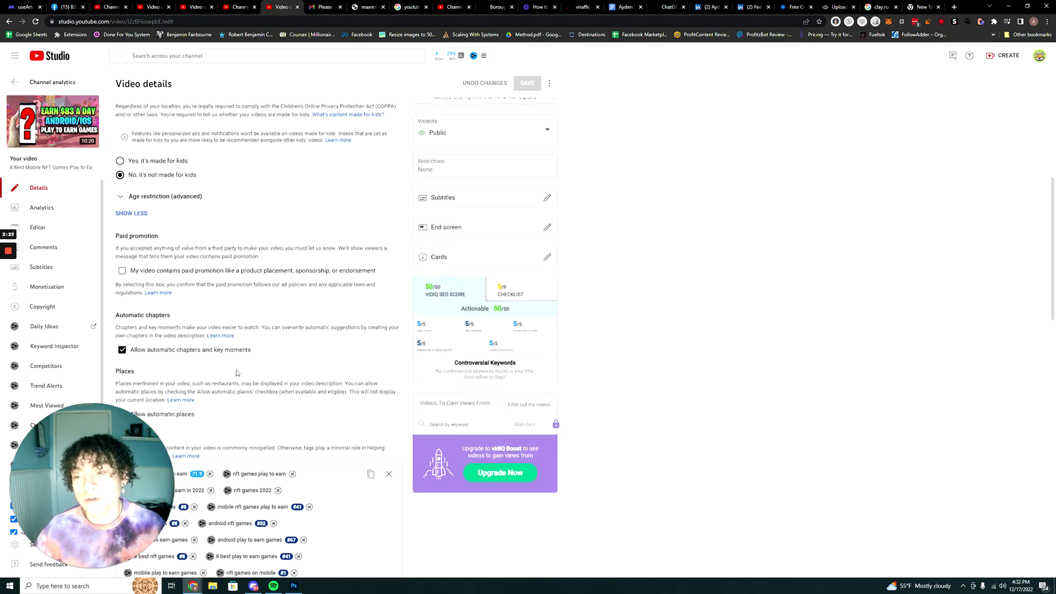
{"action": "scroll", "coordinate": [576, 271], "scroll_direction": "down", "scroll_amount": 3}
{"action": "scroll", "coordinate": [172, 191], "scroll_direction": "down", "scroll_amount": 3}
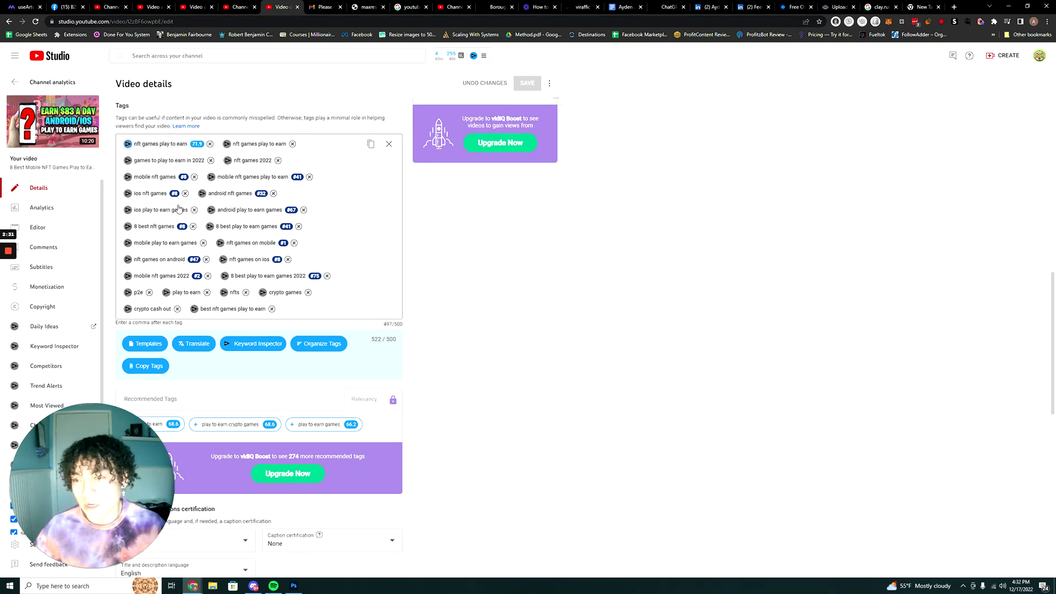
- Open the video's public watch page from its video link and pause playback
{"action": "scroll", "coordinate": [179, 209], "scroll_direction": "up", "scroll_amount": 15}
{"action": "left_click", "coordinate": [452, 198]}
{"action": "left_click", "coordinate": [313, 7]}
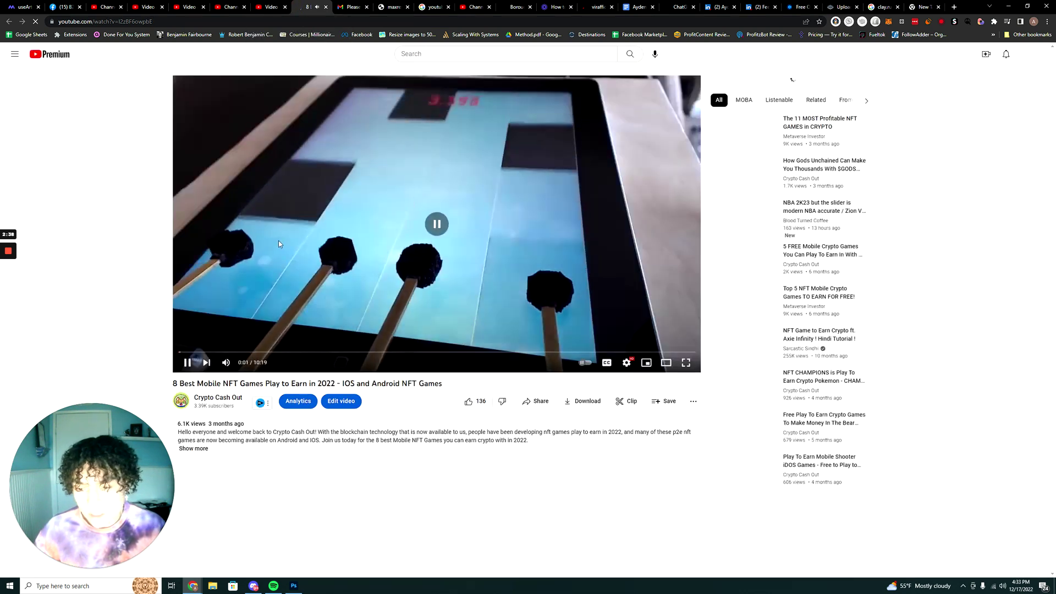
{"action": "left_click", "coordinate": [278, 240]}
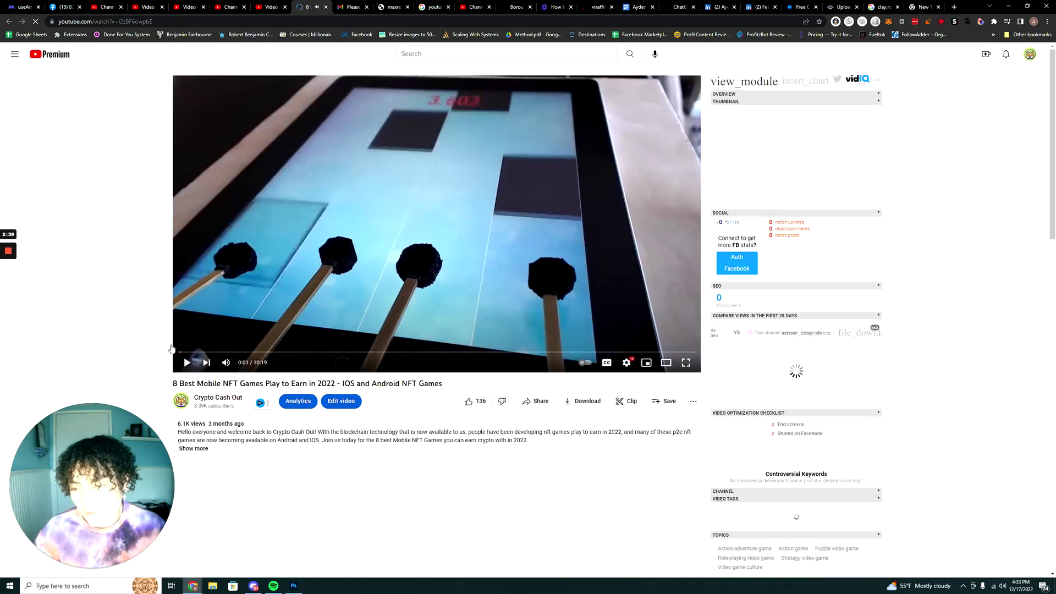
- Examine the vidIQ optimization checklist and the ranked video tags beside the video
{"action": "scroll", "coordinate": [315, 206], "scroll_direction": "down", "scroll_amount": 3}
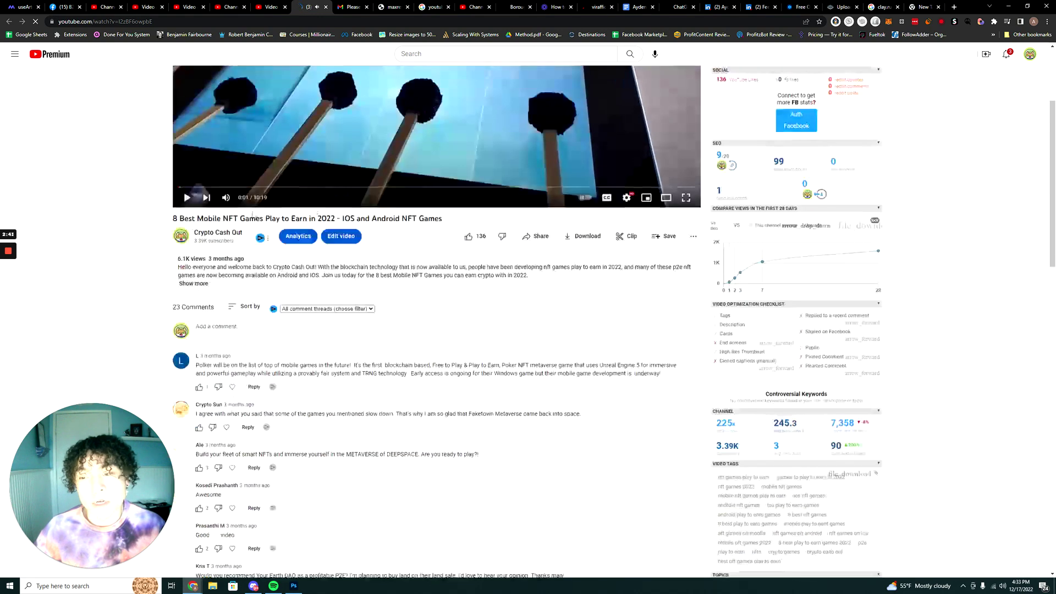
{"action": "scroll", "coordinate": [202, 353], "scroll_direction": "up", "scroll_amount": 2}
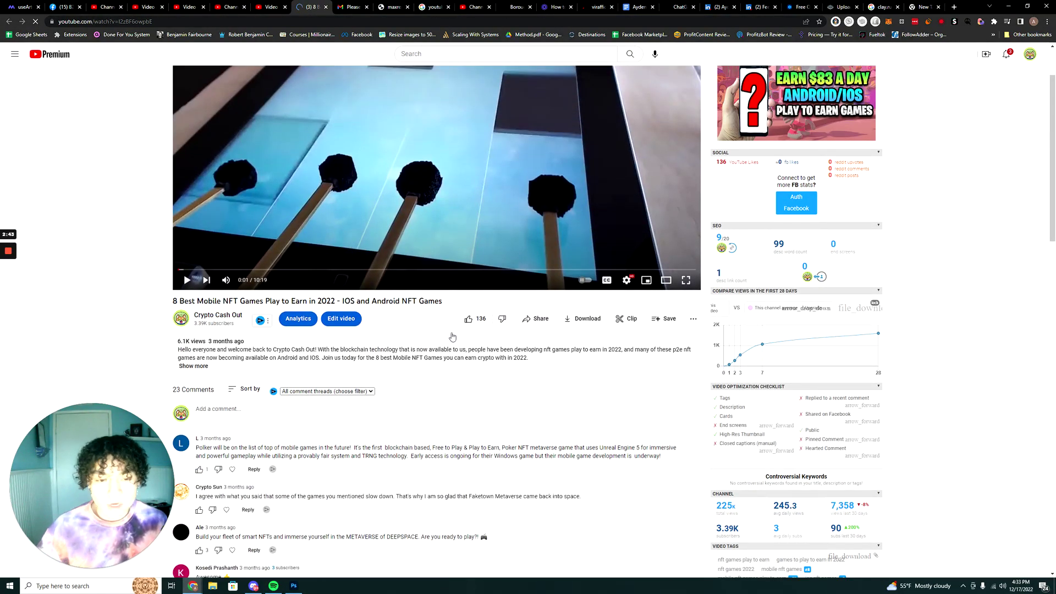
{"action": "scroll", "coordinate": [696, 329], "scroll_direction": "down", "scroll_amount": 5}
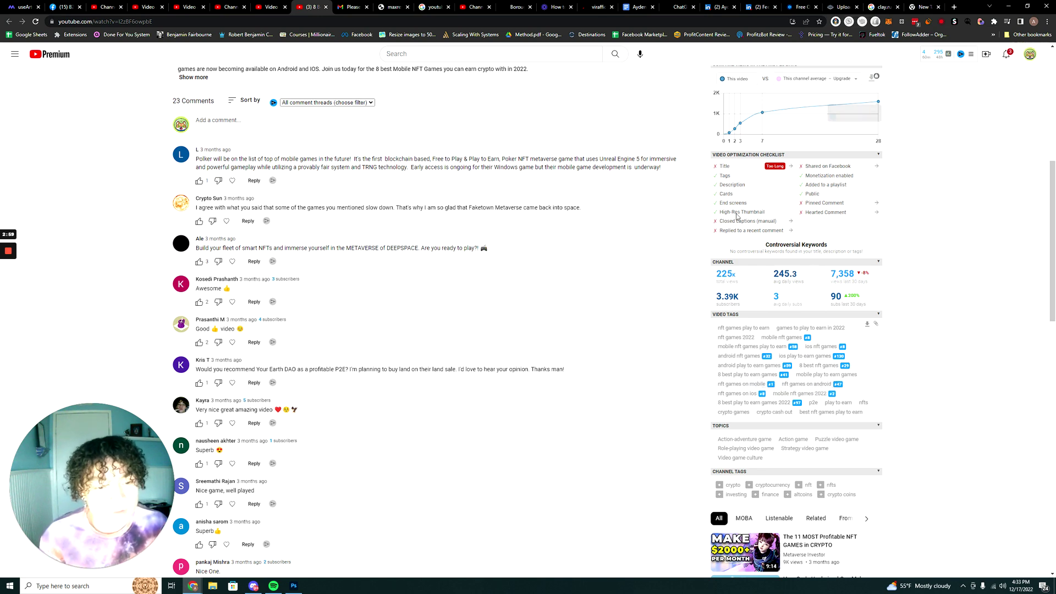
- Switch to the Brave browser and open youtube.com
{"action": "left_click", "coordinate": [116, 591]}
{"action": "type", "text": "brave"}
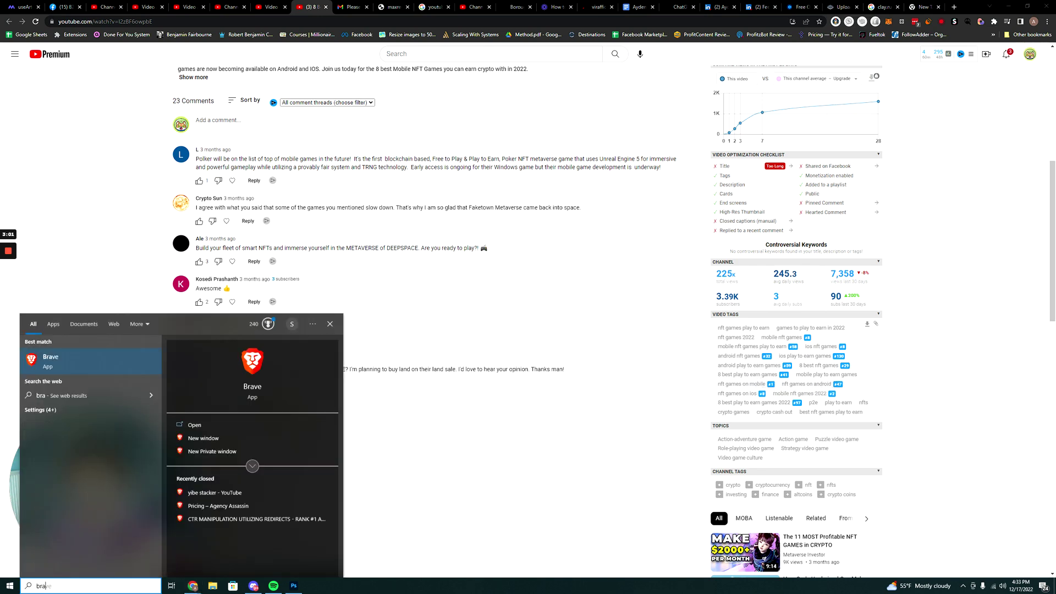
{"action": "left_click", "coordinate": [38, 372]}
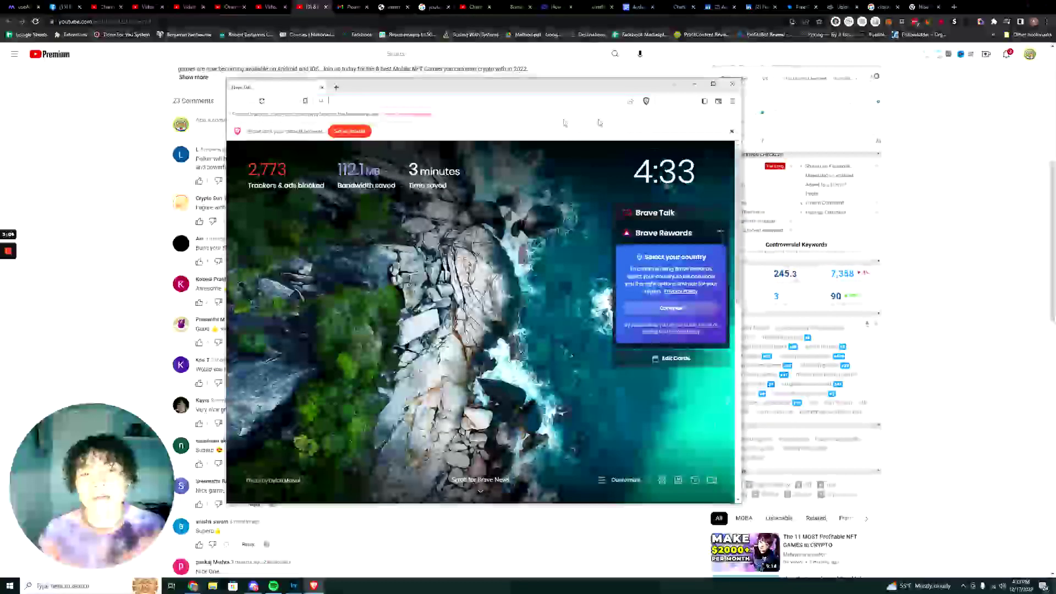
{"action": "type", "text": "youtub"}
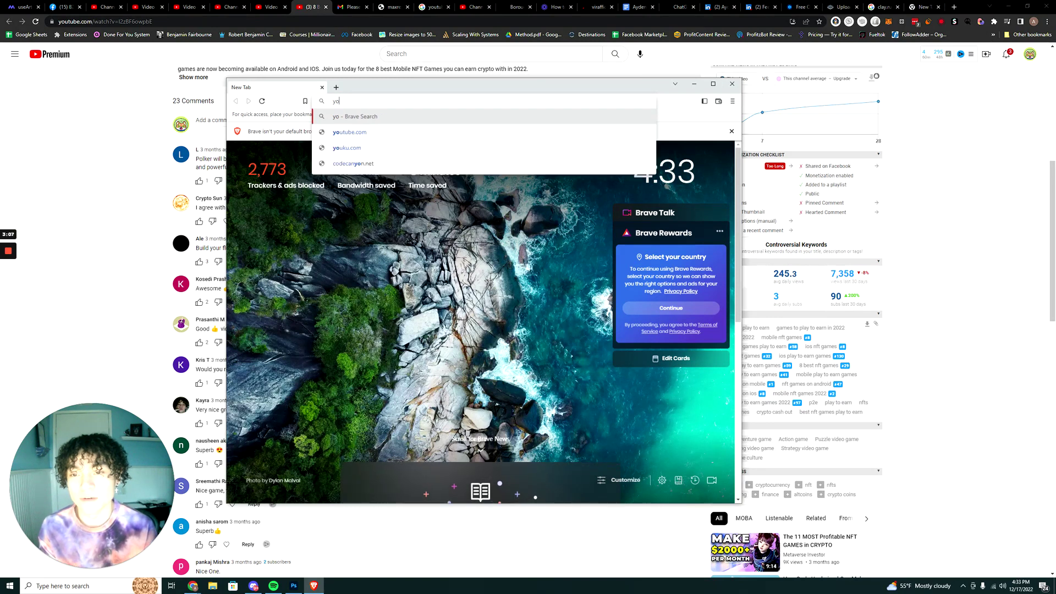
{"action": "left_click", "coordinate": [355, 134]}
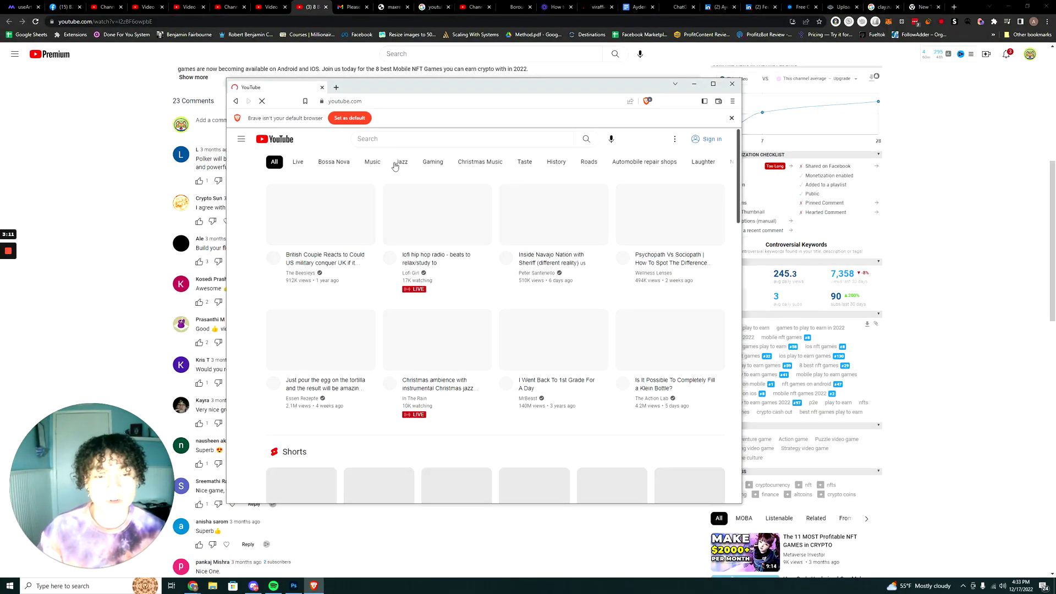
- Move the Brave window aside and search YouTube for "nft games on mobile"
{"action": "left_click_drag", "start_coordinate": [557, 87], "coordinate": [448, 58]}
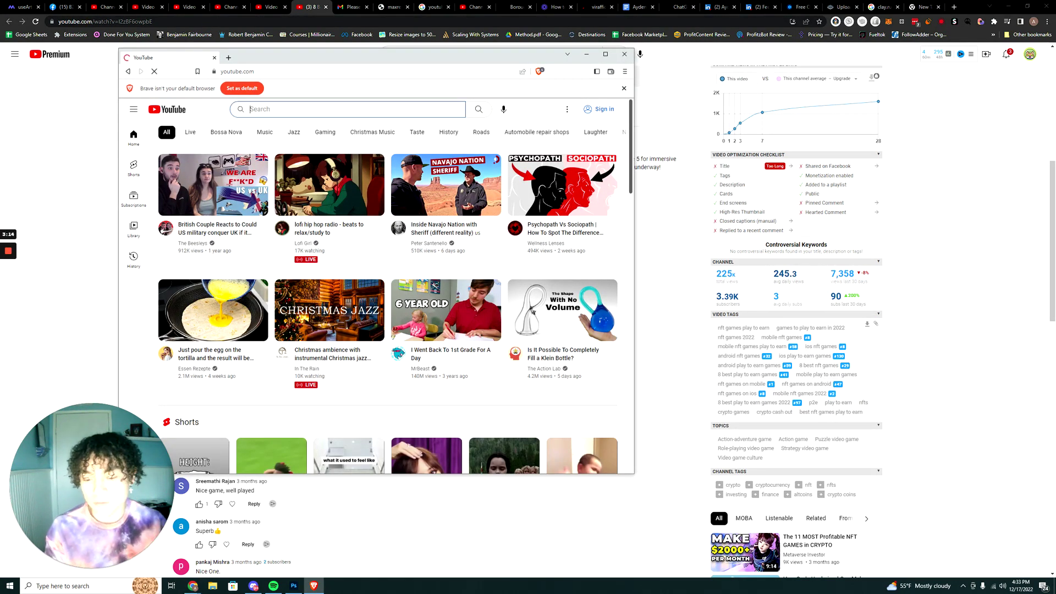
{"action": "type", "text": "am"}
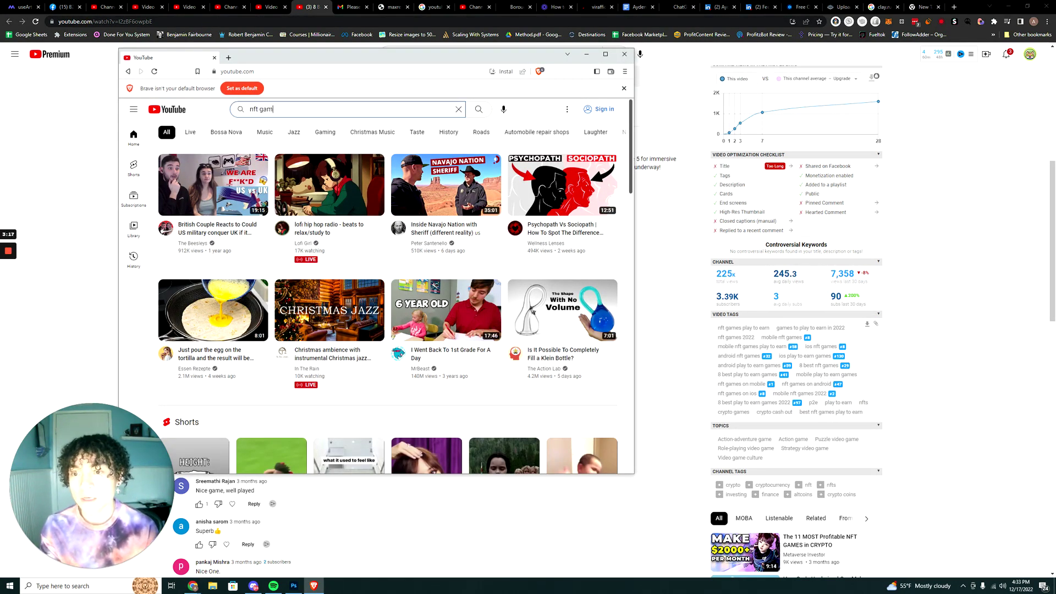
{"action": "type", "text": "es on mobile"}
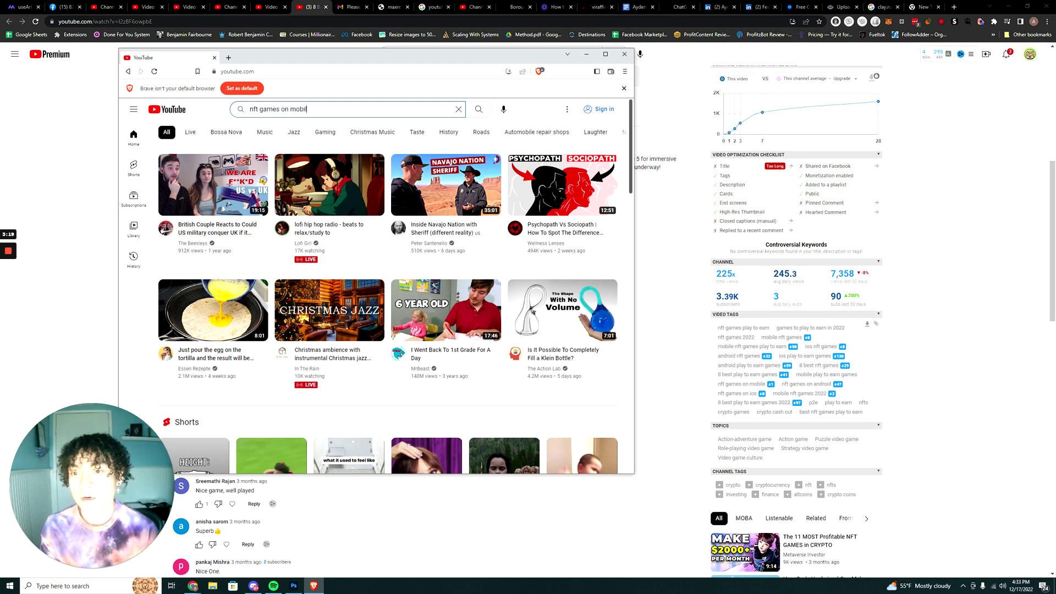
{"action": "key", "text": "Return"}
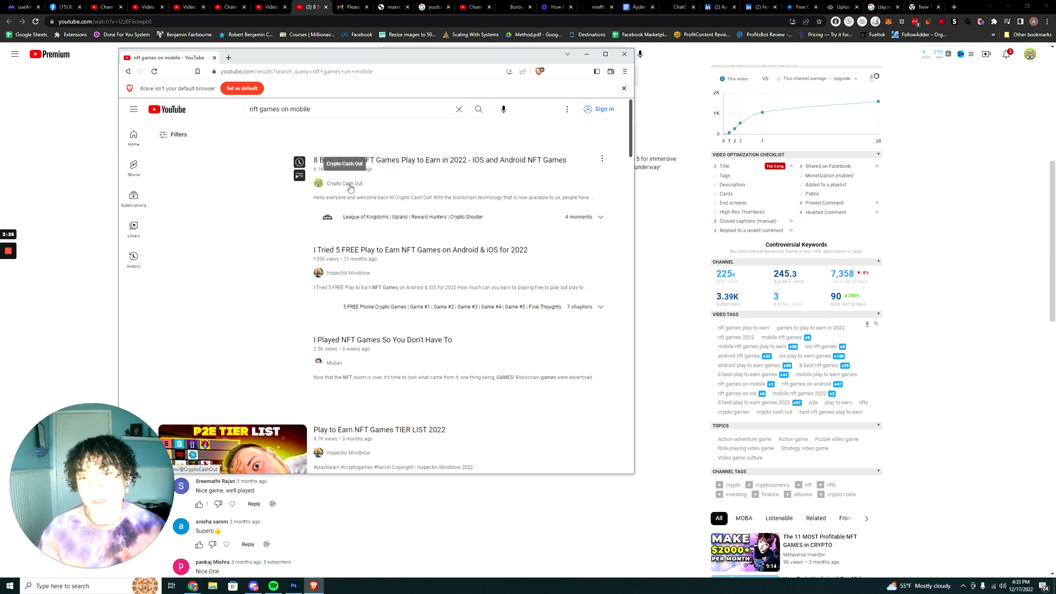
- Place the search results window over the video page and compare the top results' positions and view counts
{"action": "scroll", "coordinate": [362, 69], "scroll_direction": "up", "scroll_amount": 5}
{"action": "left_click_drag", "start_coordinate": [361, 53], "coordinate": [526, 77]}
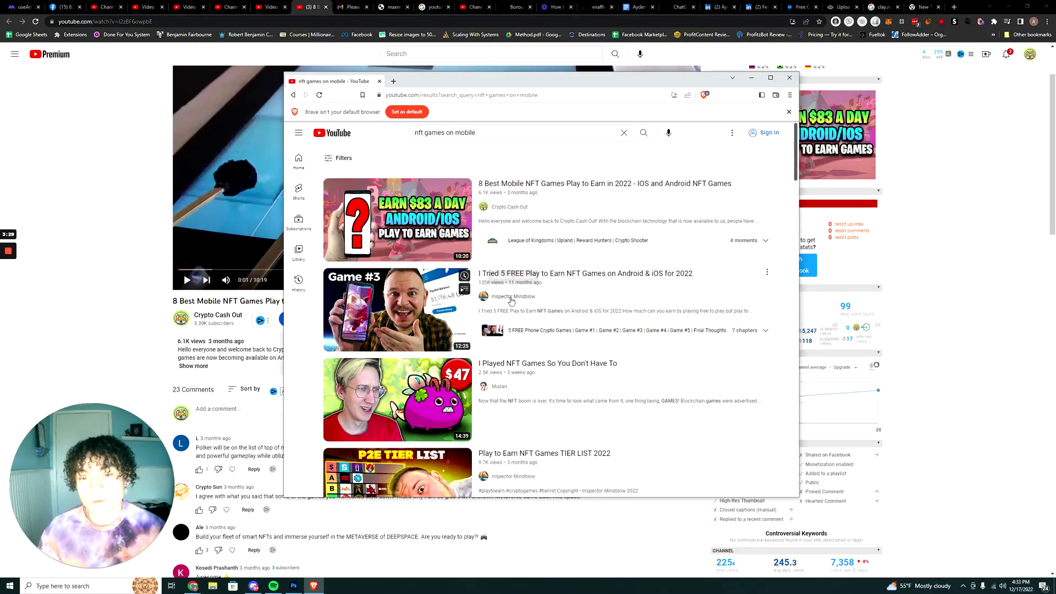
{"action": "mouse_move", "coordinate": [497, 280]}
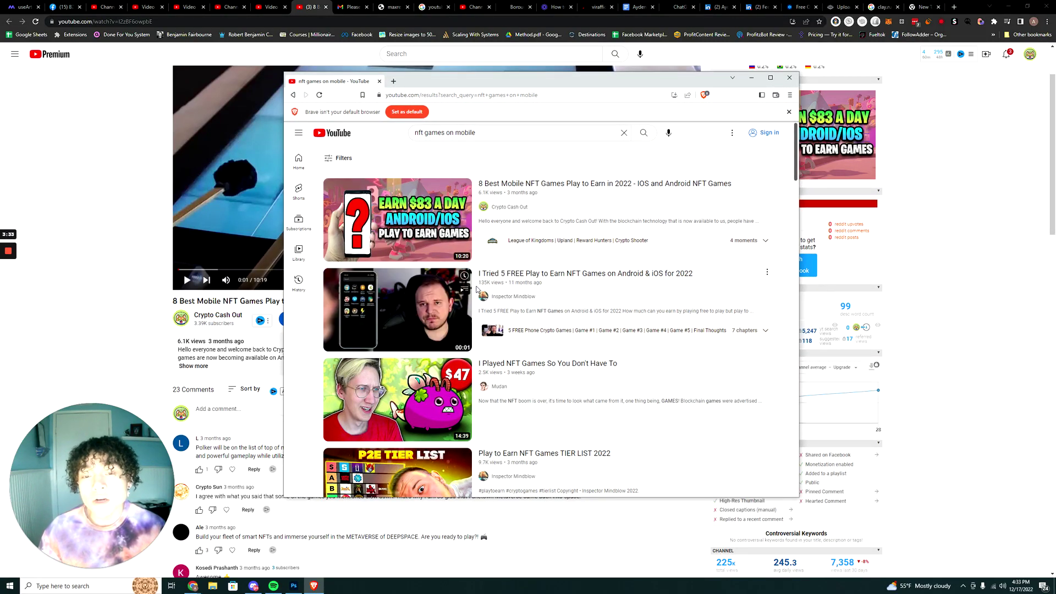
{"action": "scroll", "coordinate": [478, 287], "scroll_direction": "down", "scroll_amount": 1}
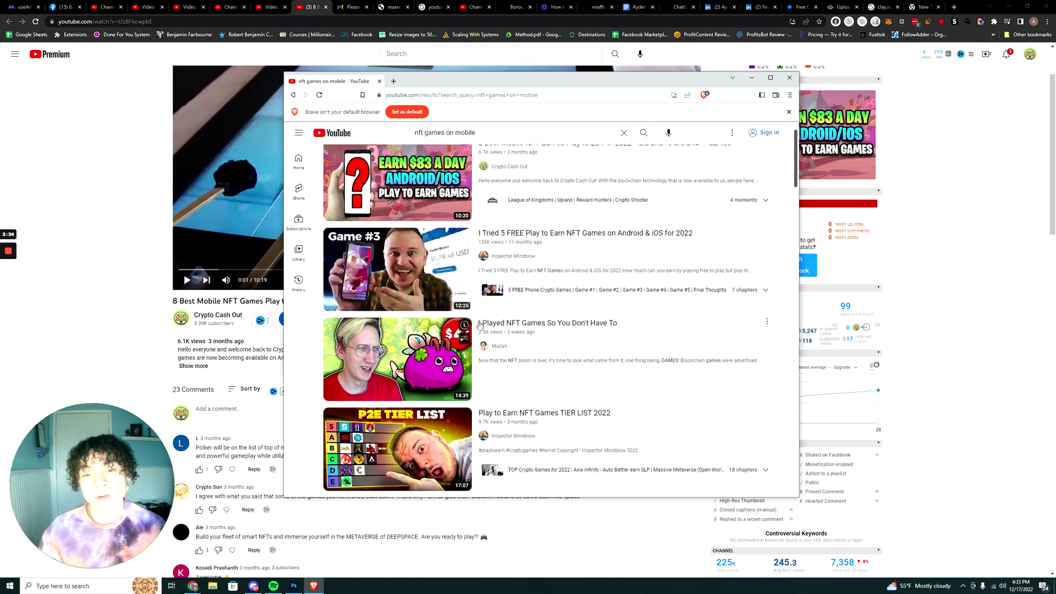
{"action": "scroll", "coordinate": [514, 214], "scroll_direction": "up", "scroll_amount": 1}
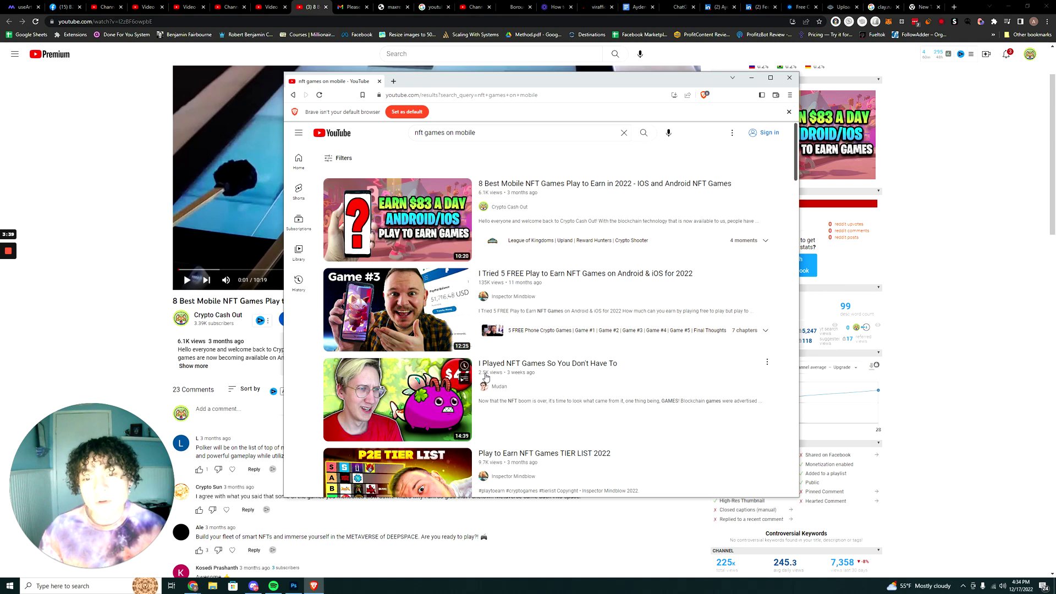
{"action": "scroll", "coordinate": [483, 373], "scroll_direction": "down", "scroll_amount": 4}
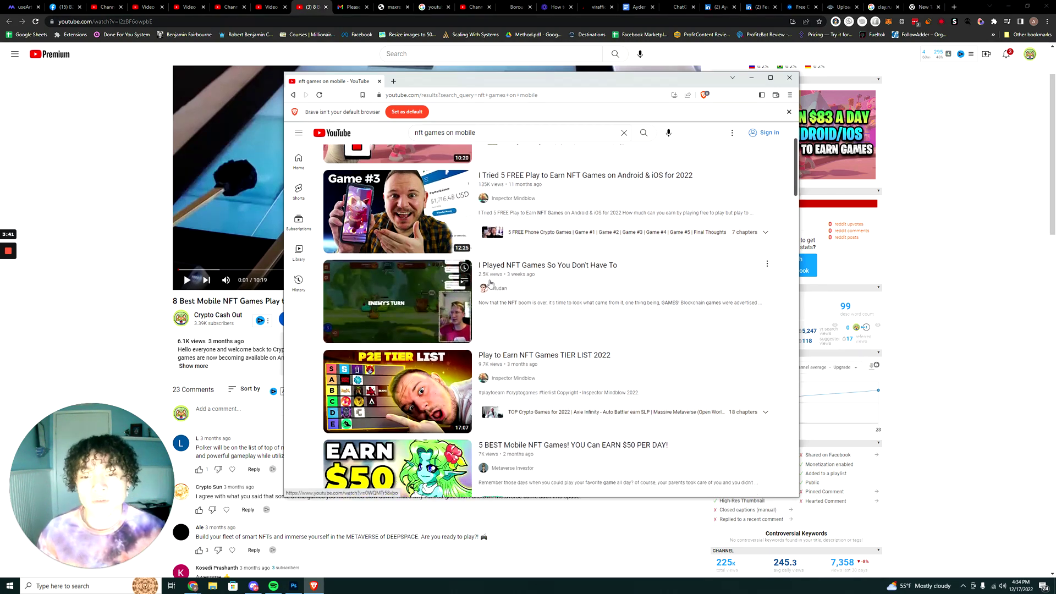
{"action": "scroll", "coordinate": [481, 304], "scroll_direction": "up", "scroll_amount": 3}
{"action": "scroll", "coordinate": [495, 374], "scroll_direction": "down", "scroll_amount": 1}
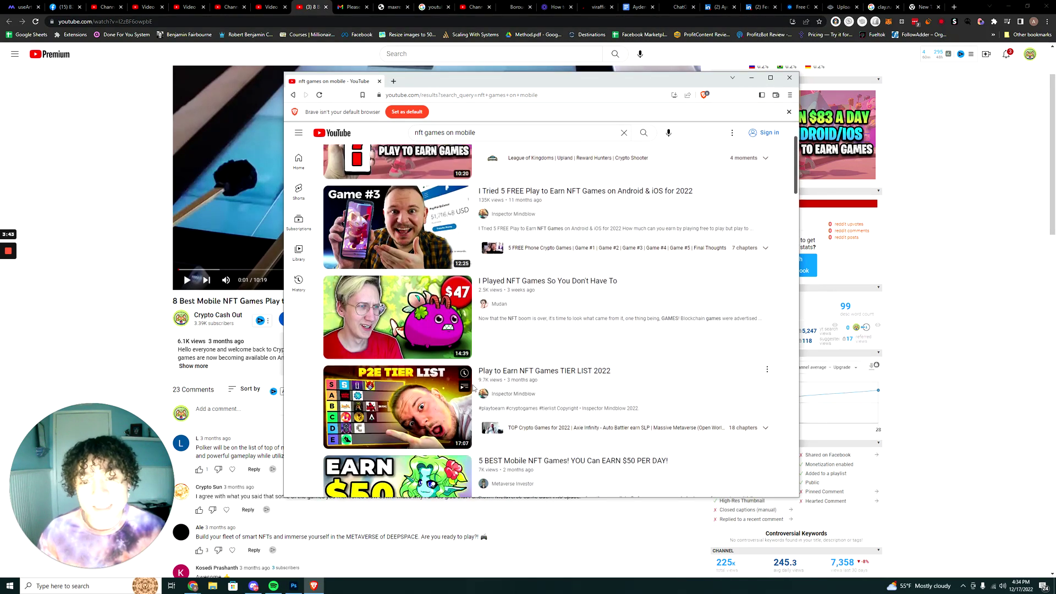
- Open the Inspector Mindblow channel from the search results and pause its trailer
{"action": "scroll", "coordinate": [501, 382], "scroll_direction": "up", "scroll_amount": 2}
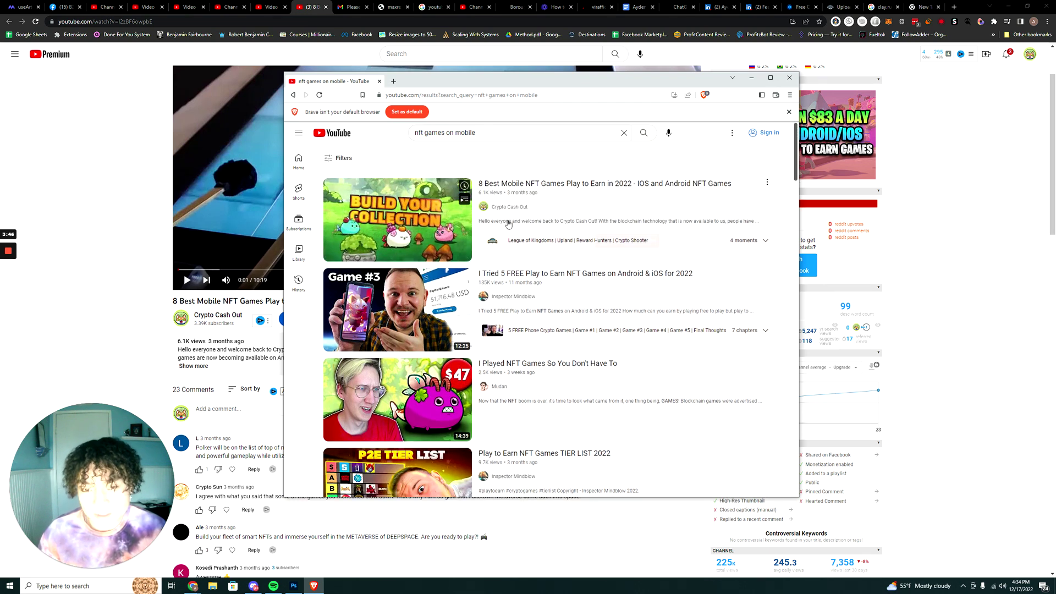
{"action": "left_click", "coordinate": [512, 296]}
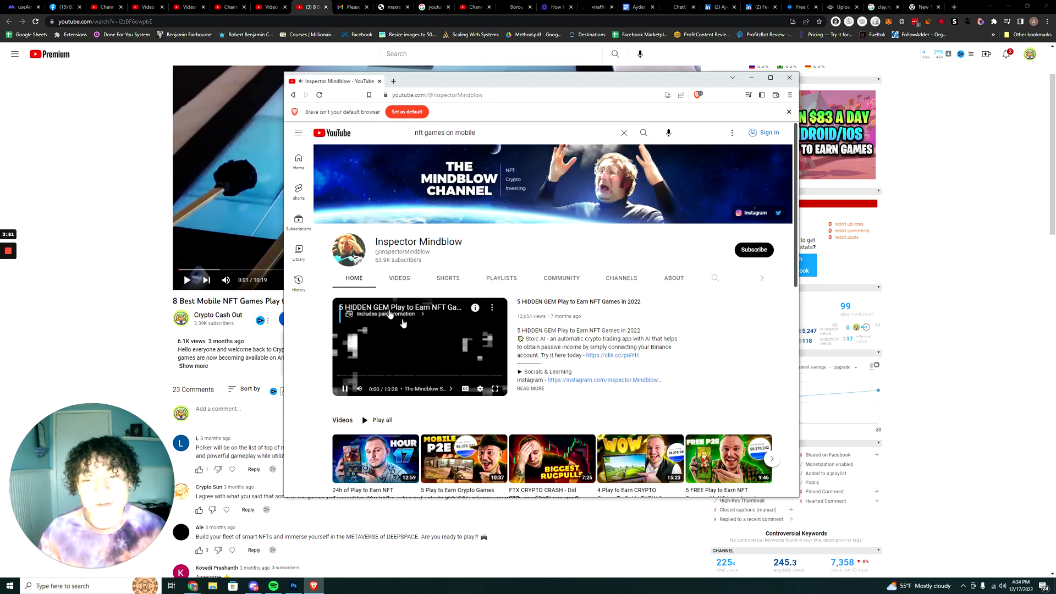
{"action": "left_click", "coordinate": [418, 339]}
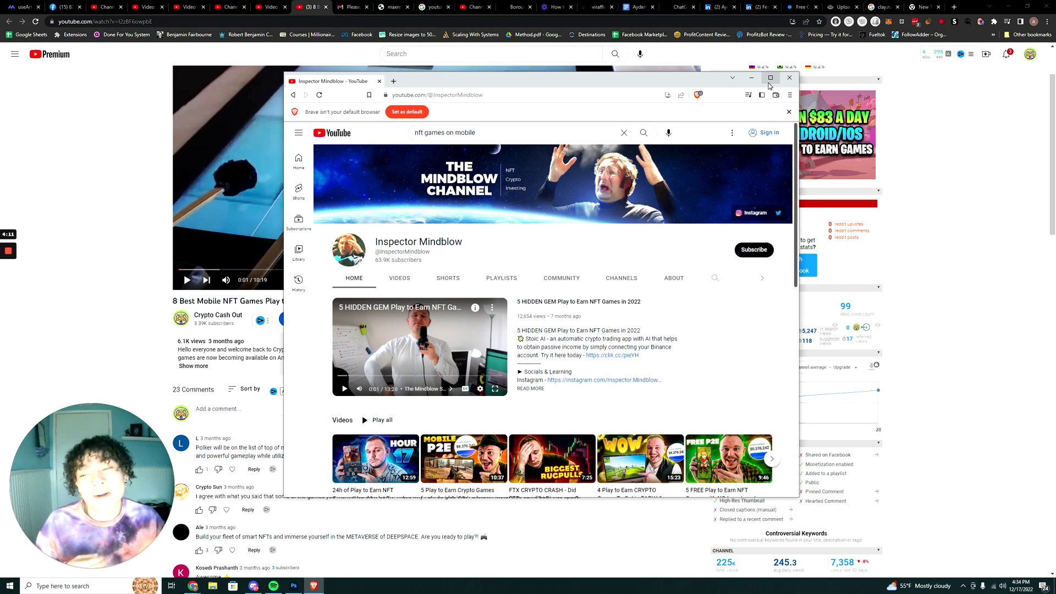
- Return to the video page in Chrome, switch to the Cold Email and B2B channel's account, and pause playback
{"action": "left_click", "coordinate": [145, 344]}
{"action": "scroll", "coordinate": [157, 374], "scroll_direction": "up", "scroll_amount": 1}
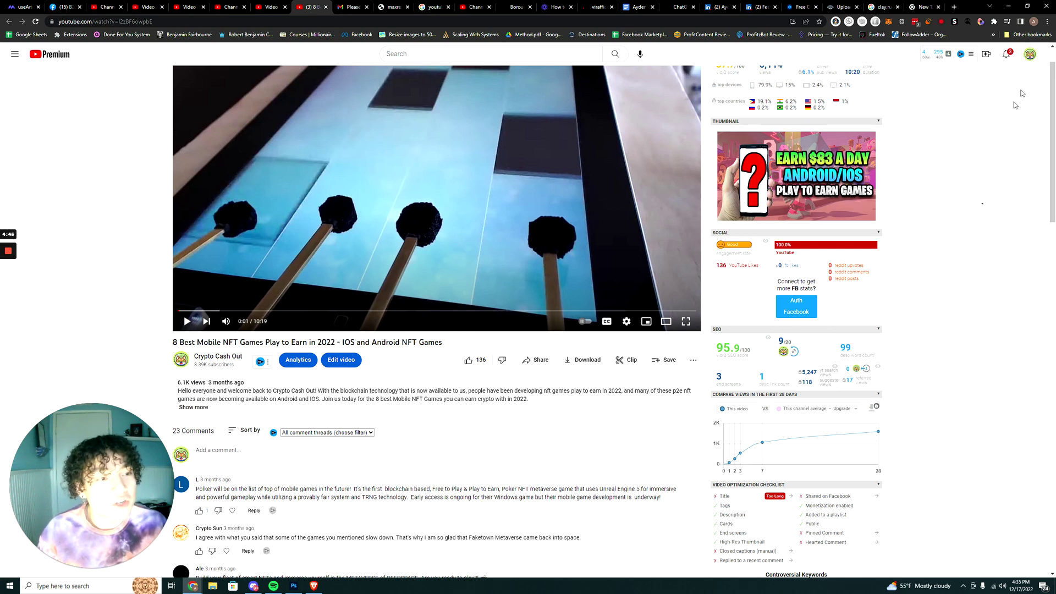
{"action": "left_click", "coordinate": [968, 149]}
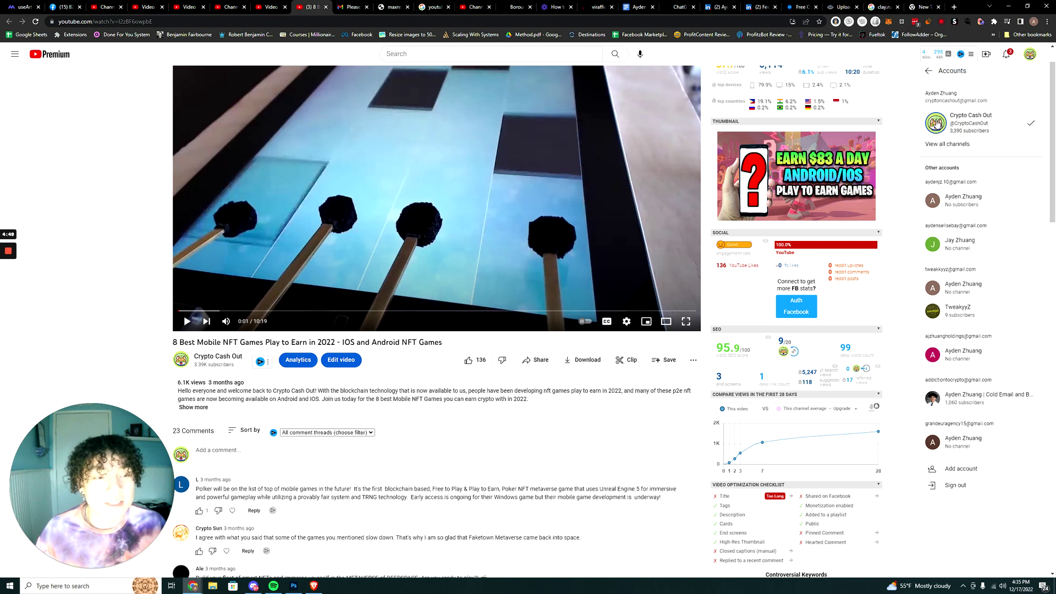
{"action": "left_click", "coordinate": [968, 398]}
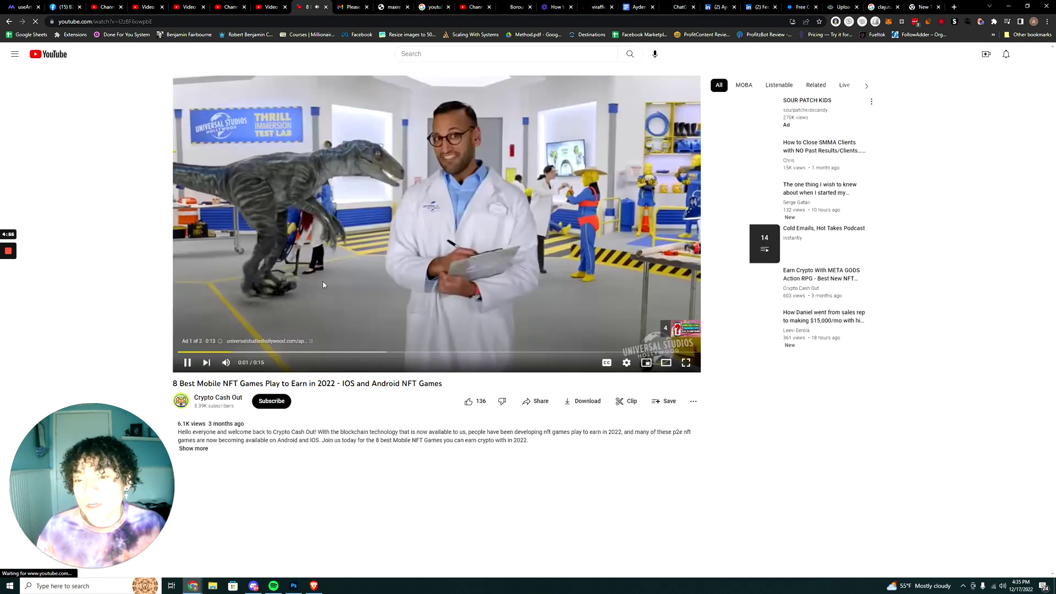
{"action": "left_click", "coordinate": [199, 359]}
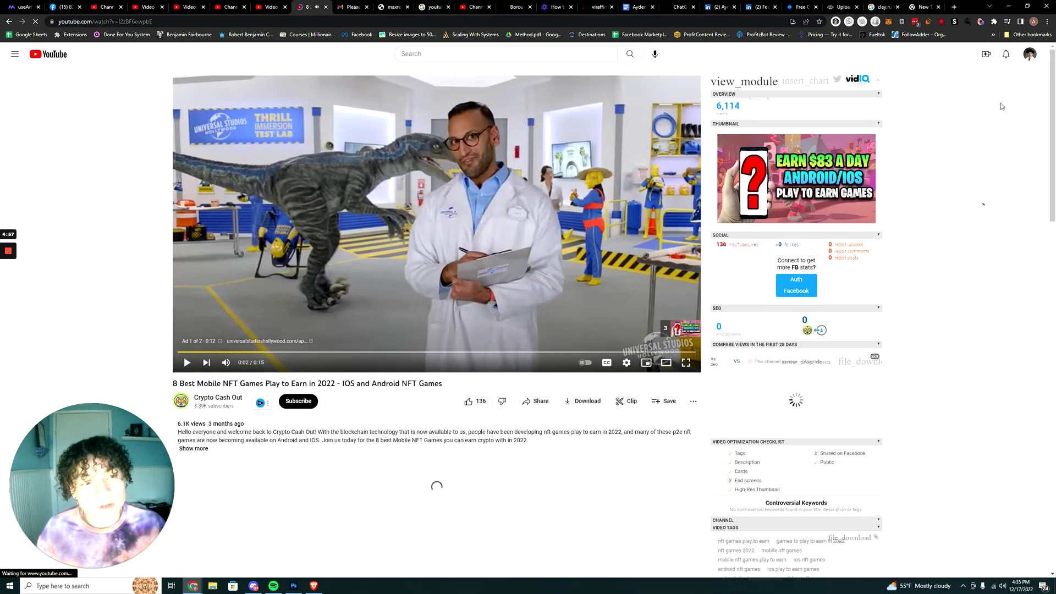
- Open the channel content list in YouTube Studio and bring up the Shopify or Amazon FBA video's details in a separate tab
{"action": "left_click", "coordinate": [1030, 54]}
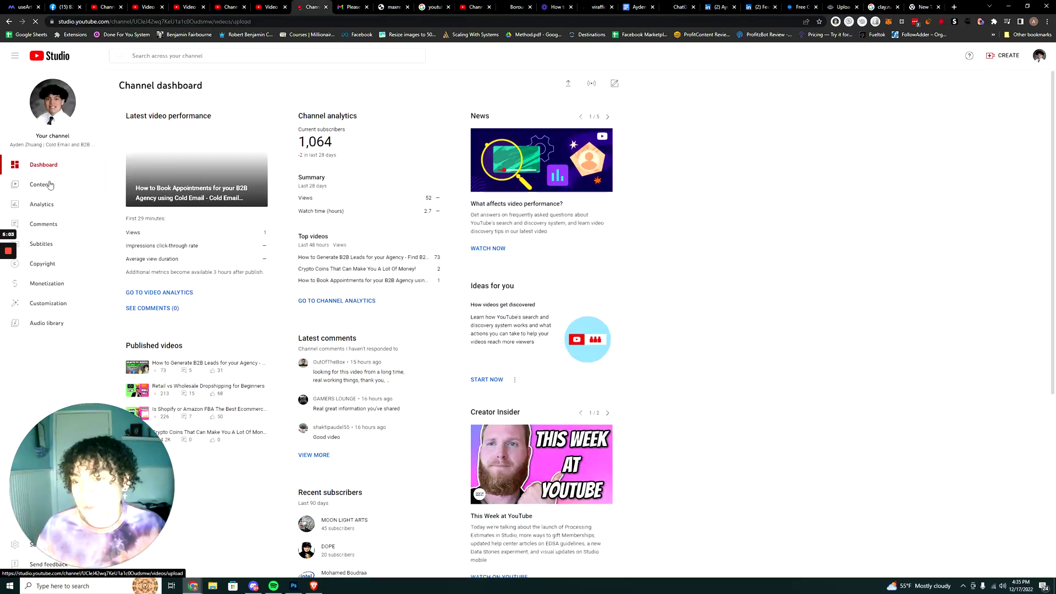
{"action": "left_click", "coordinate": [39, 184]}
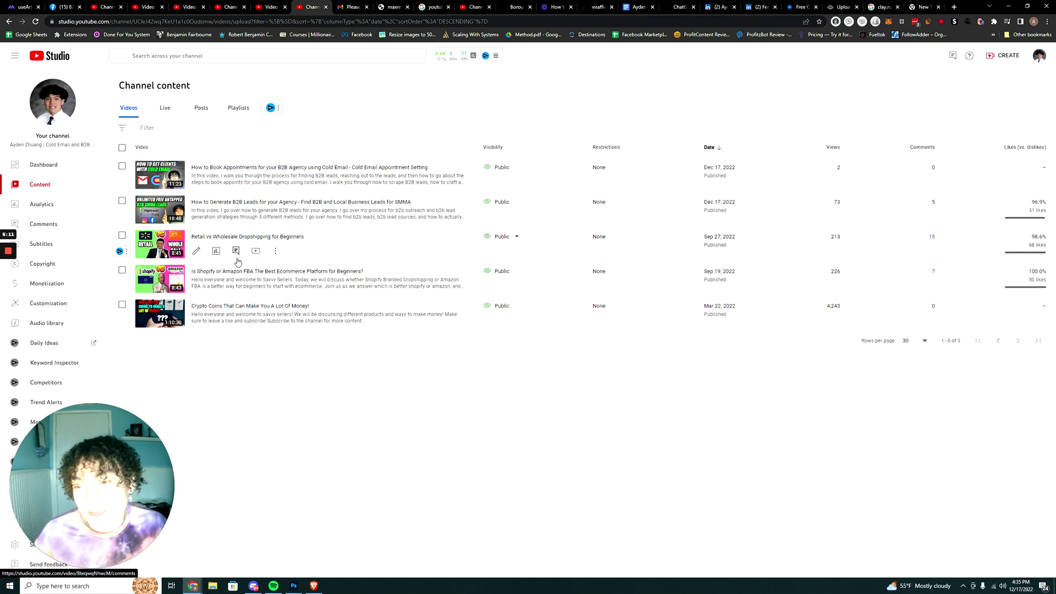
{"action": "middle_click", "coordinate": [302, 275]}
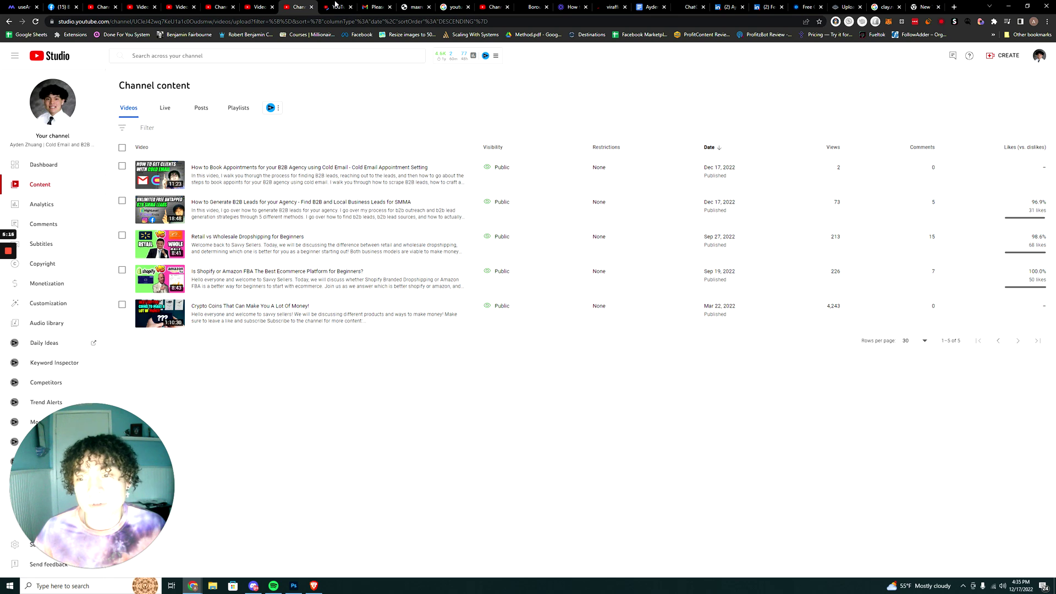
{"action": "left_click", "coordinate": [335, 5]}
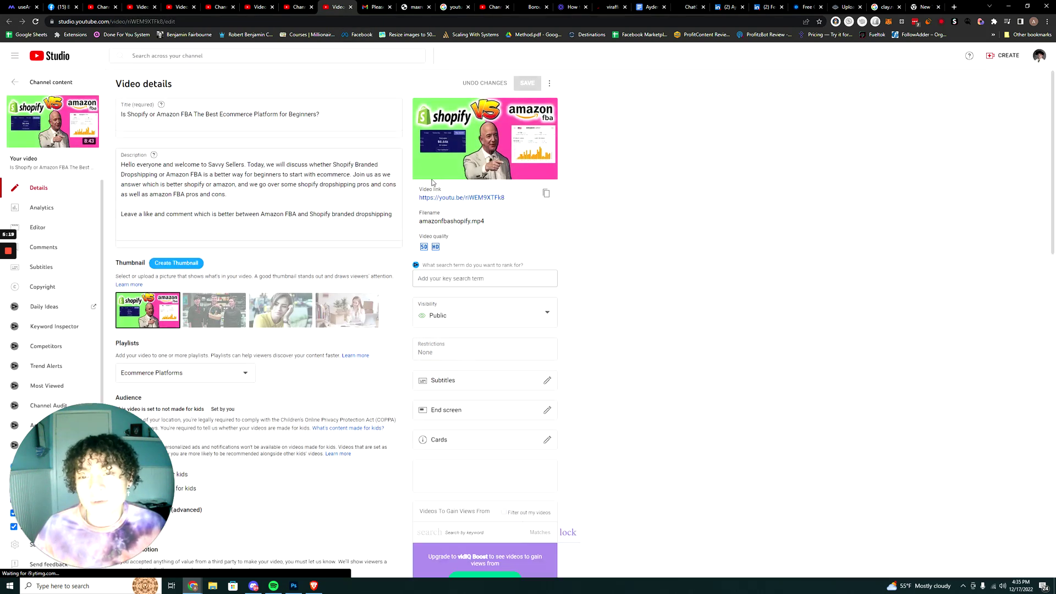
- Open the Shopify or Amazon FBA video's watch page, pause it, and examine its vidIQ scores and ranked tags
{"action": "left_click", "coordinate": [440, 197]}
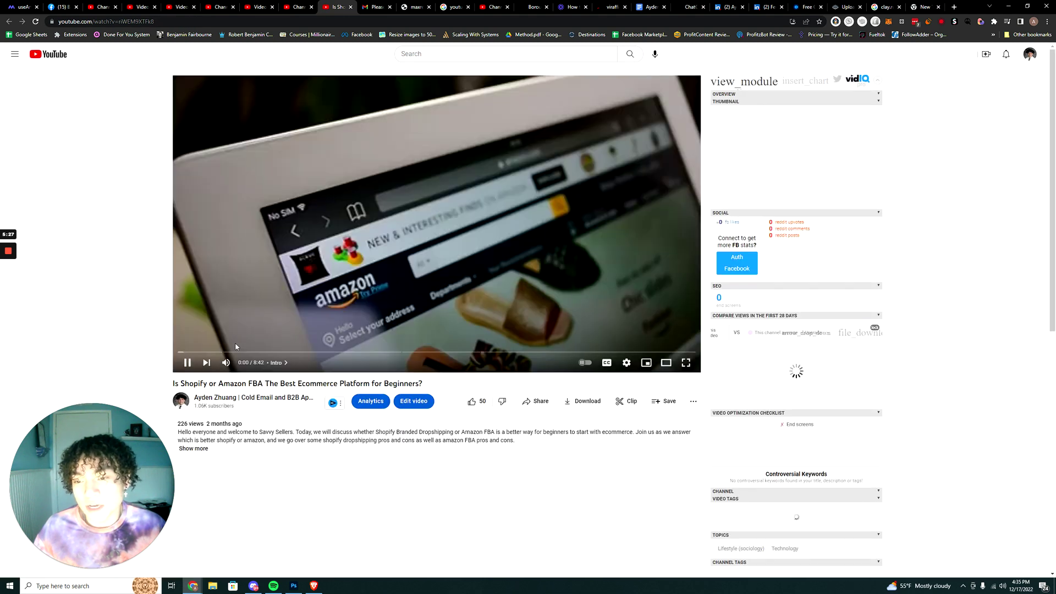
{"action": "left_click", "coordinate": [365, 256]}
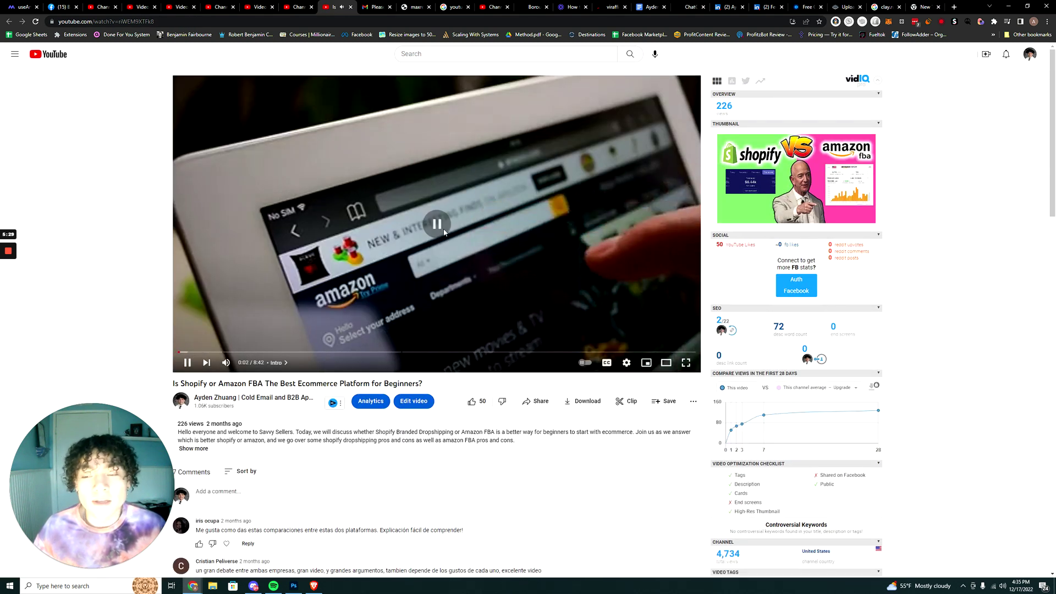
{"action": "scroll", "coordinate": [397, 235], "scroll_direction": "down", "scroll_amount": 2}
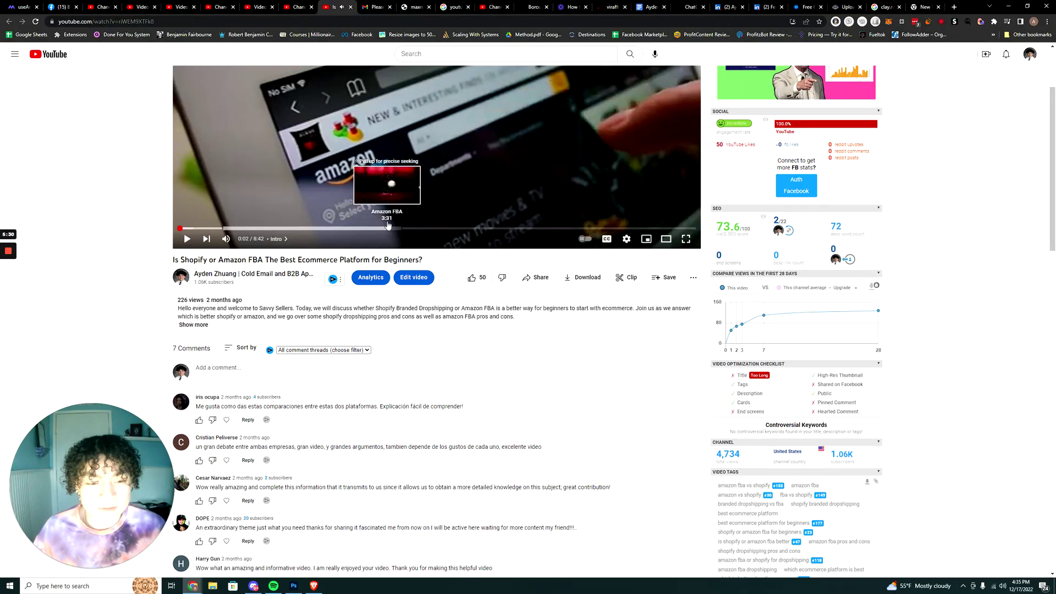
{"action": "scroll", "coordinate": [387, 225], "scroll_direction": "down", "scroll_amount": 2}
{"action": "scroll", "coordinate": [387, 220], "scroll_direction": "up", "scroll_amount": 1}
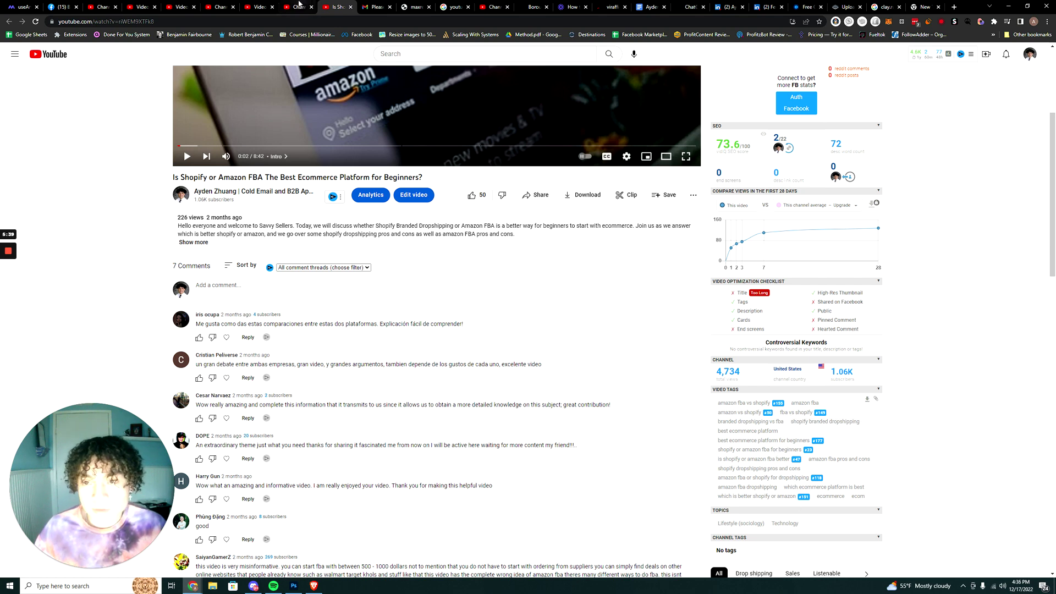
- Open the Shopify or Amazon FBA video's analytics from the channel content list and review its views since publication
{"action": "left_click", "coordinate": [299, 7]}
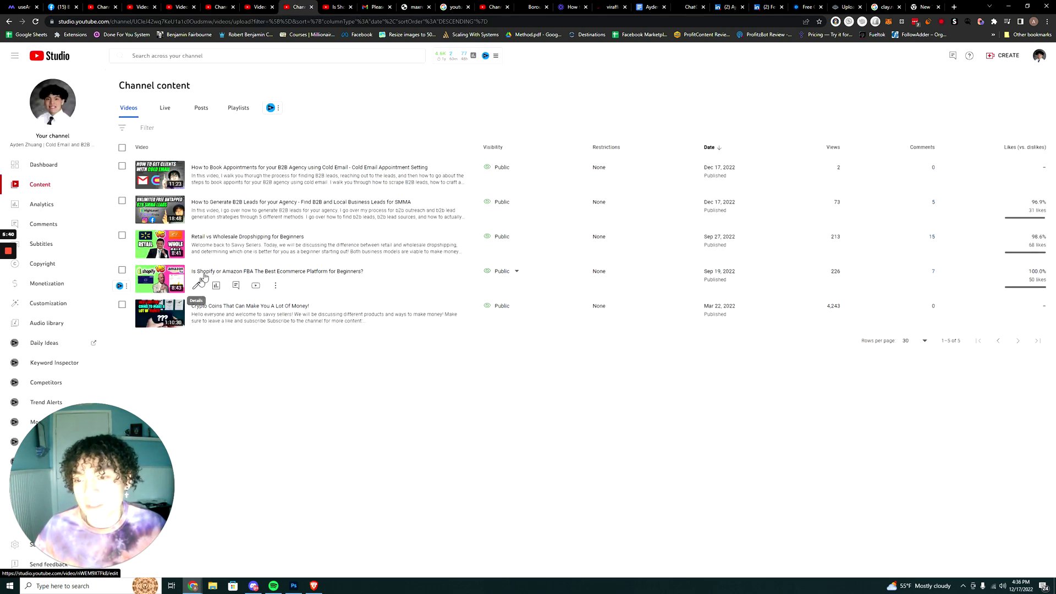
{"action": "left_click", "coordinate": [199, 283]}
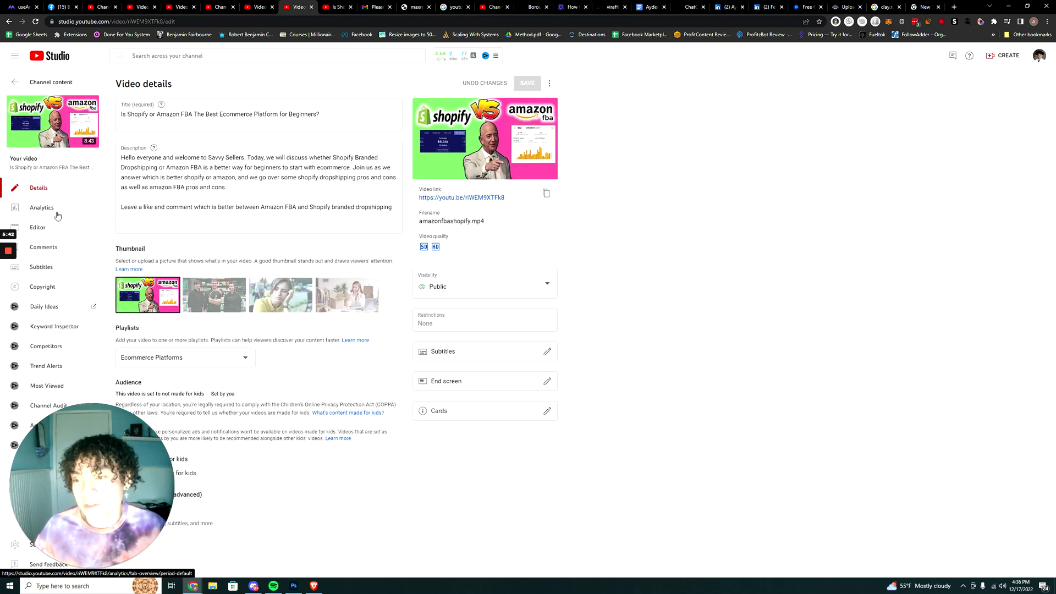
{"action": "left_click", "coordinate": [57, 214]}
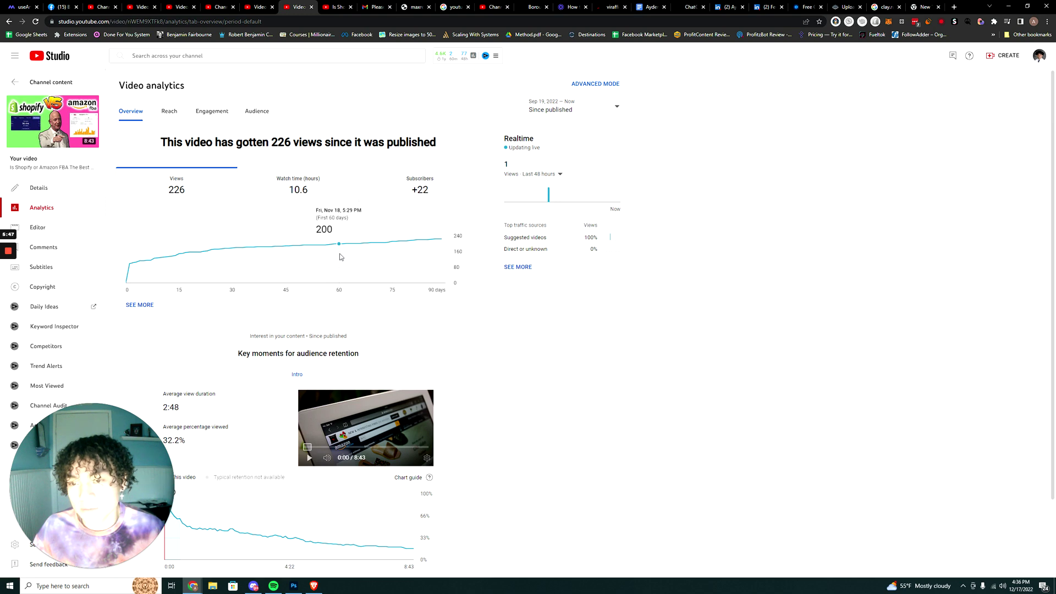
{"action": "scroll", "coordinate": [323, 288], "scroll_direction": "down", "scroll_amount": 2}
{"action": "scroll", "coordinate": [534, 220], "scroll_direction": "up", "scroll_amount": 1}
- Open the watch page of "Retail vs Wholesale Dropshipping for Beginners" from the channel content, pause it, and examine its ranked video tags
{"action": "left_click", "coordinate": [41, 84]}
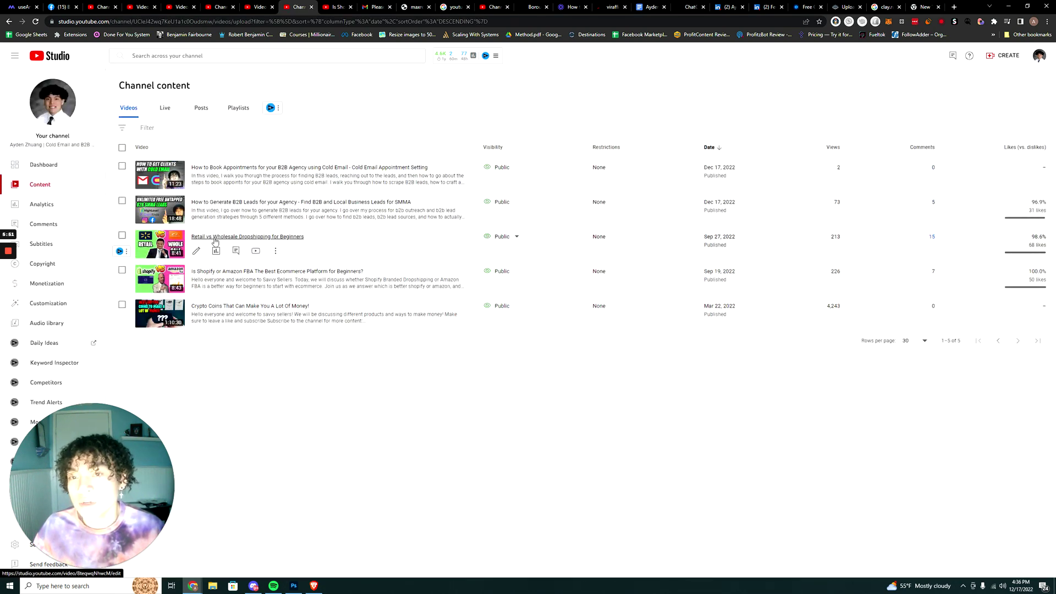
{"action": "left_click", "coordinate": [198, 252]}
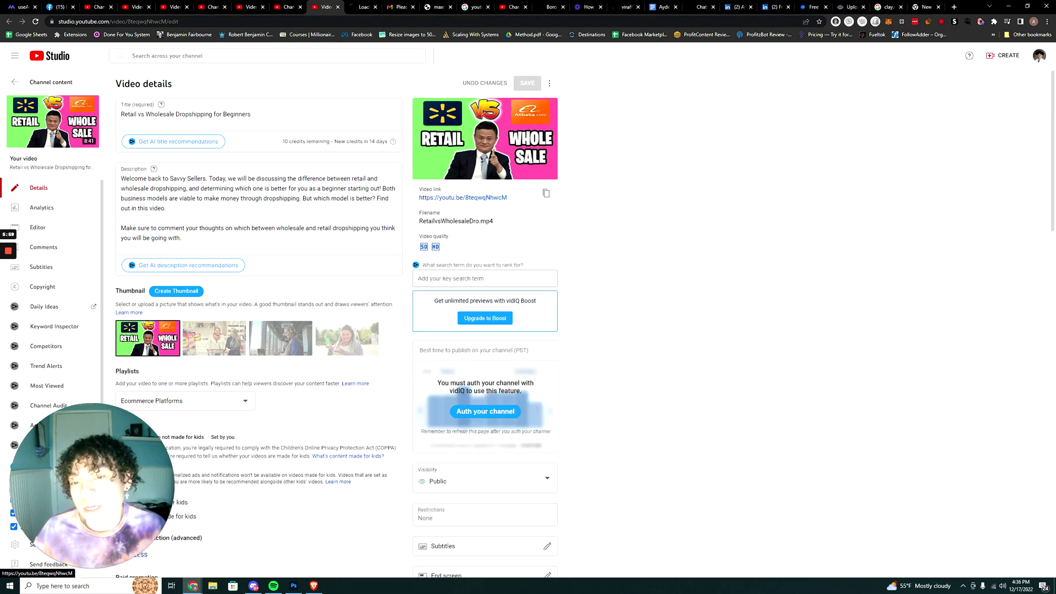
{"action": "left_click", "coordinate": [353, 6]}
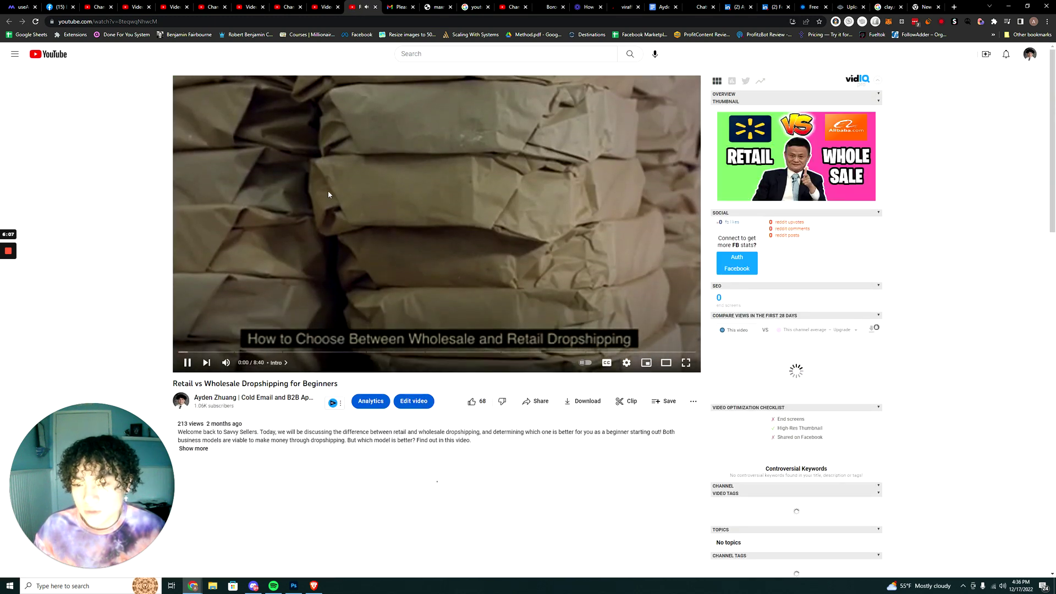
{"action": "left_click", "coordinate": [342, 182]}
{"action": "scroll", "coordinate": [341, 183], "scroll_direction": "down", "scroll_amount": 2}
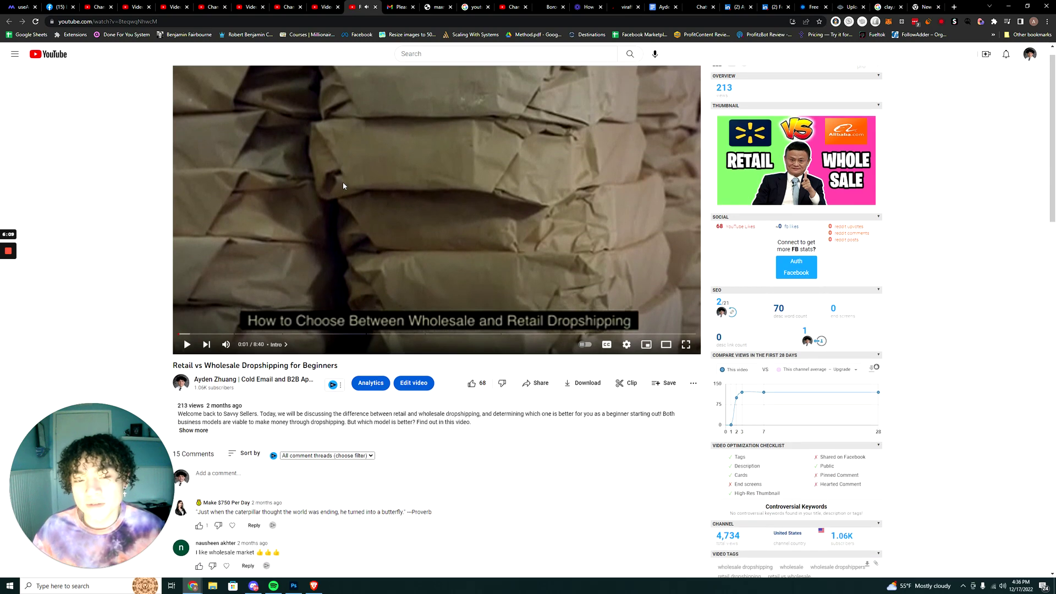
{"action": "scroll", "coordinate": [342, 186], "scroll_direction": "down", "scroll_amount": 2}
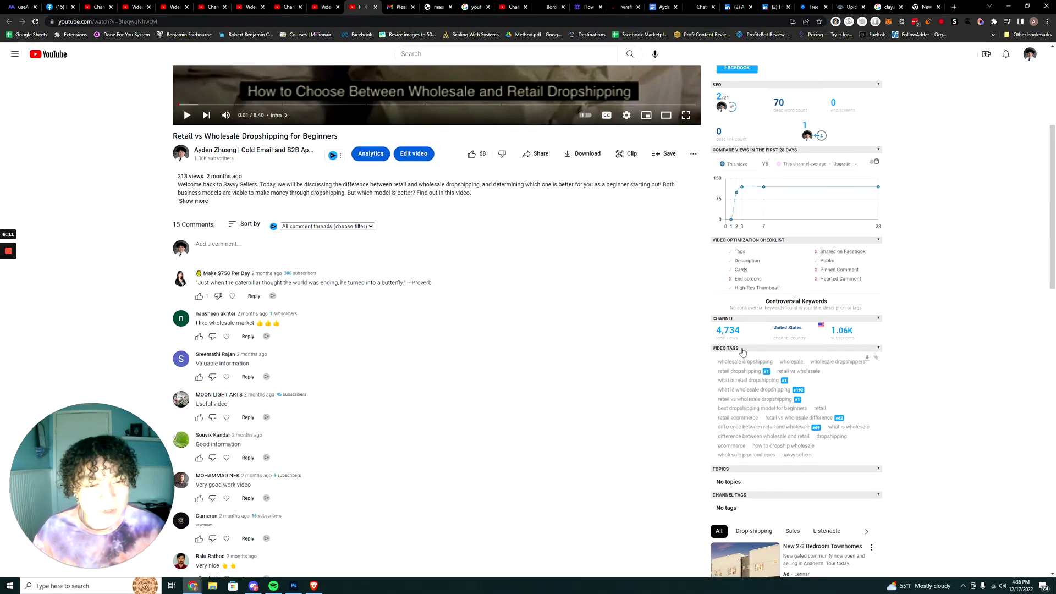
- Switch to the Brave browser and search YouTube for "retail dropshipping"
{"action": "left_click", "coordinate": [313, 585]}
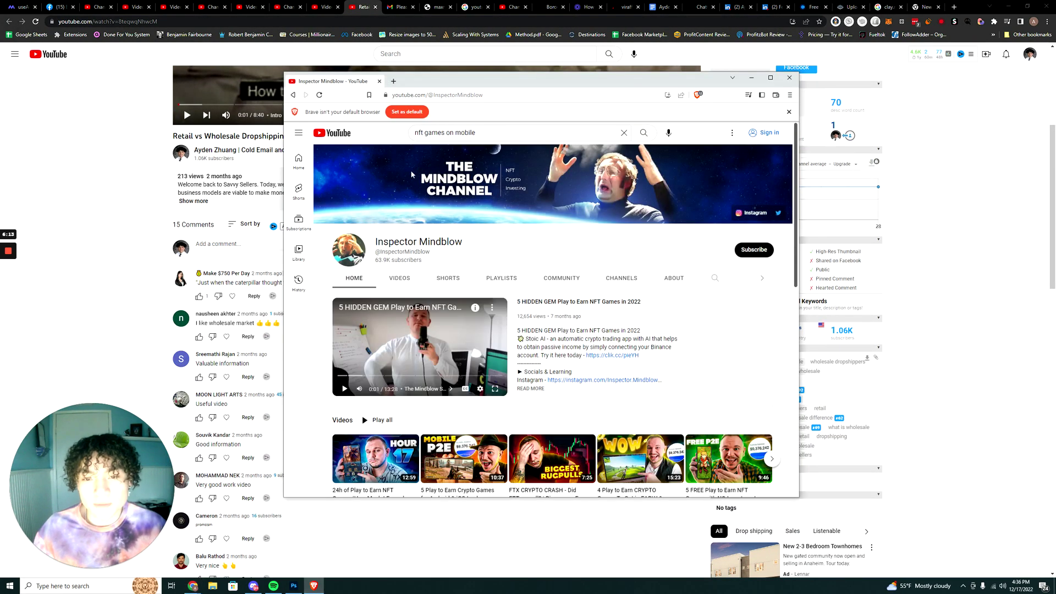
{"action": "key", "text": "slash"}
{"action": "key", "text": "ctrl+a"}
{"action": "type", "text": "retail"}
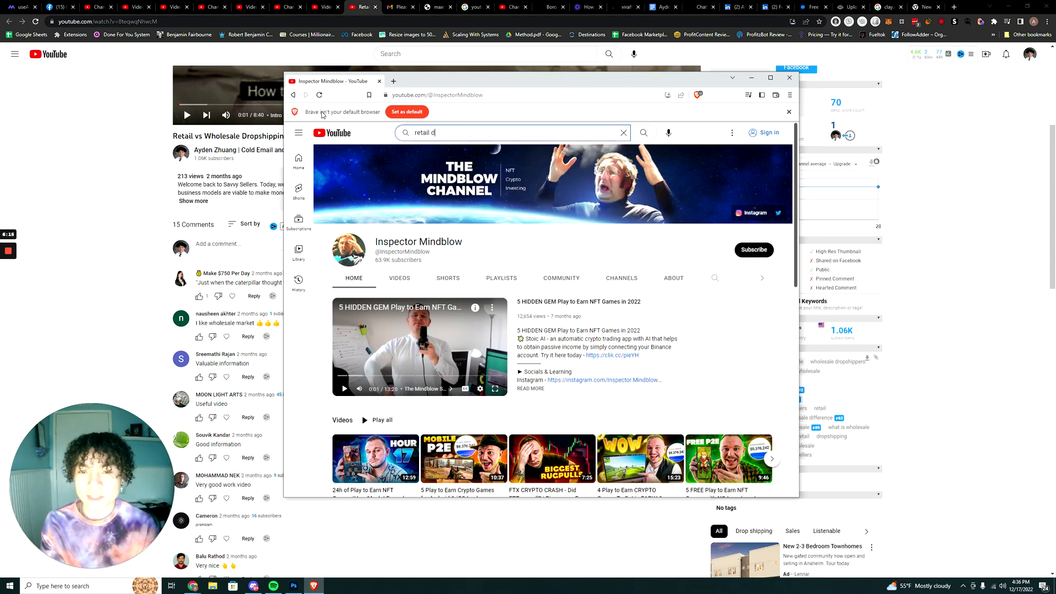
{"action": "type", "text": " dropshipping"}
{"action": "key", "text": "Return"}
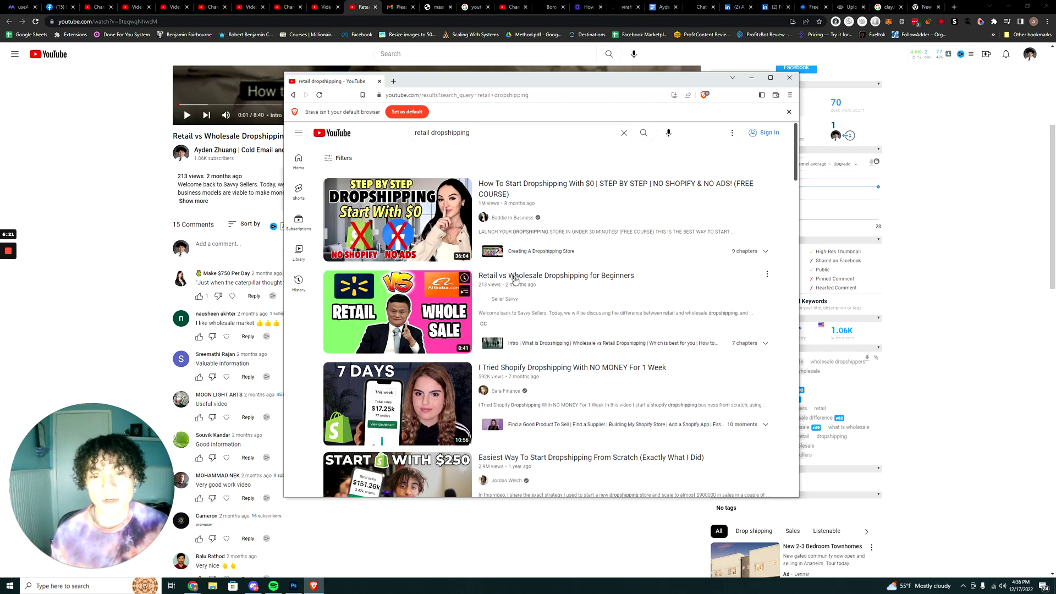
- Compare the retail vs wholesale video's position and view count with the competing "retail dropshipping" results
{"action": "mouse_move", "coordinate": [511, 286]}
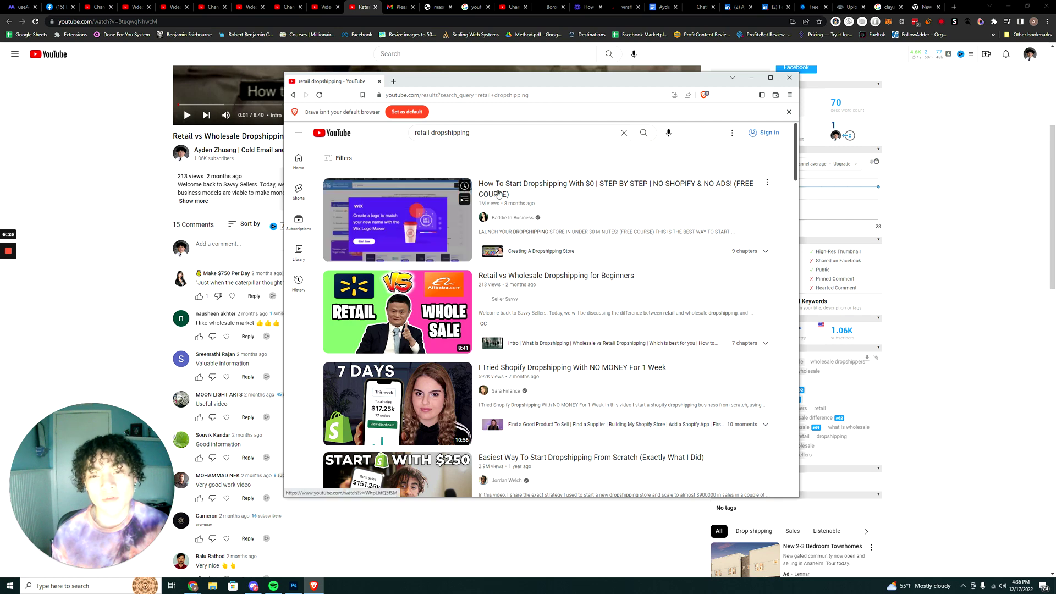
{"action": "scroll", "coordinate": [570, 343], "scroll_direction": "down", "scroll_amount": 2}
{"action": "scroll", "coordinate": [570, 343], "scroll_direction": "down", "scroll_amount": 3}
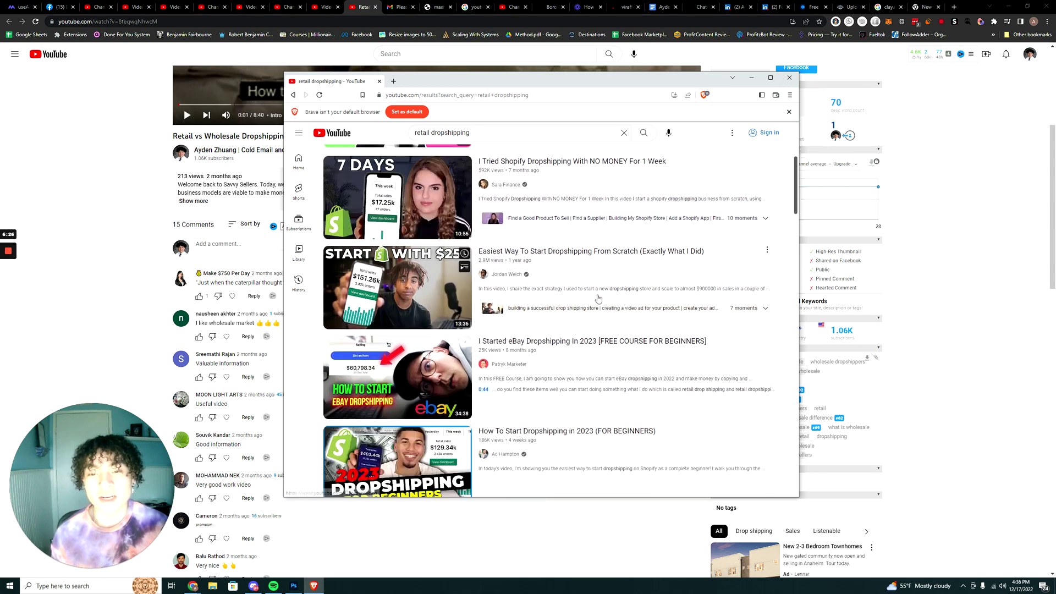
{"action": "scroll", "coordinate": [481, 216], "scroll_direction": "down", "scroll_amount": 3}
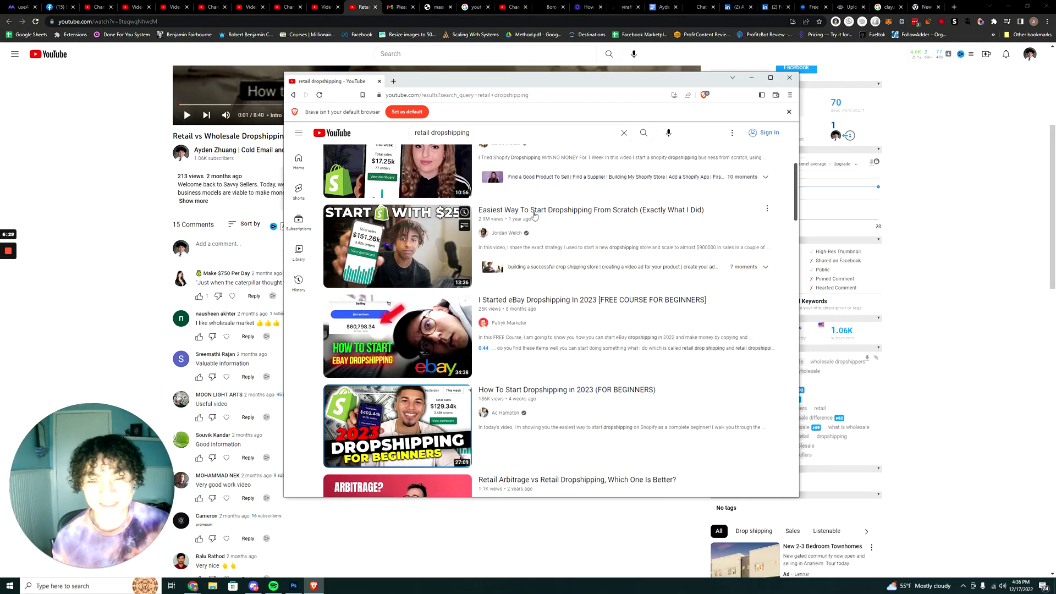
{"action": "scroll", "coordinate": [479, 220], "scroll_direction": "down", "scroll_amount": 2}
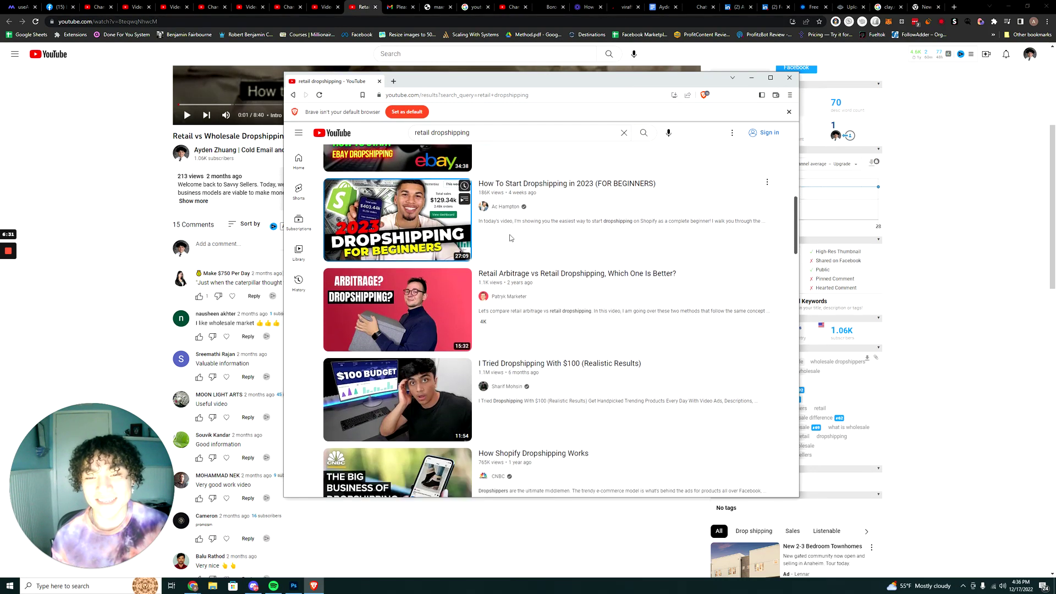
{"action": "scroll", "coordinate": [487, 227], "scroll_direction": "down", "scroll_amount": 2}
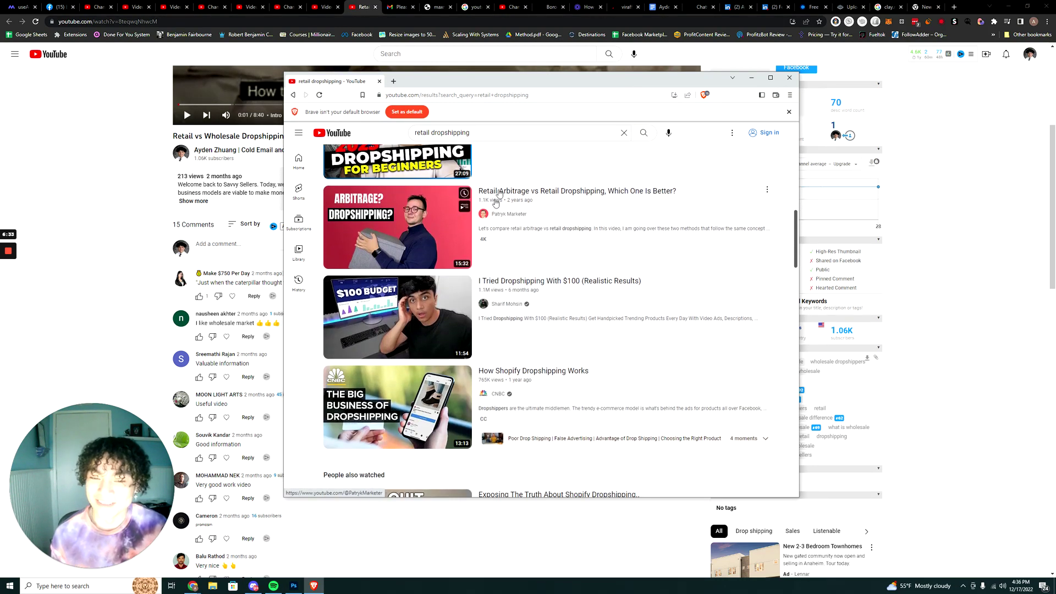
{"action": "scroll", "coordinate": [620, 166], "scroll_direction": "down", "scroll_amount": 2}
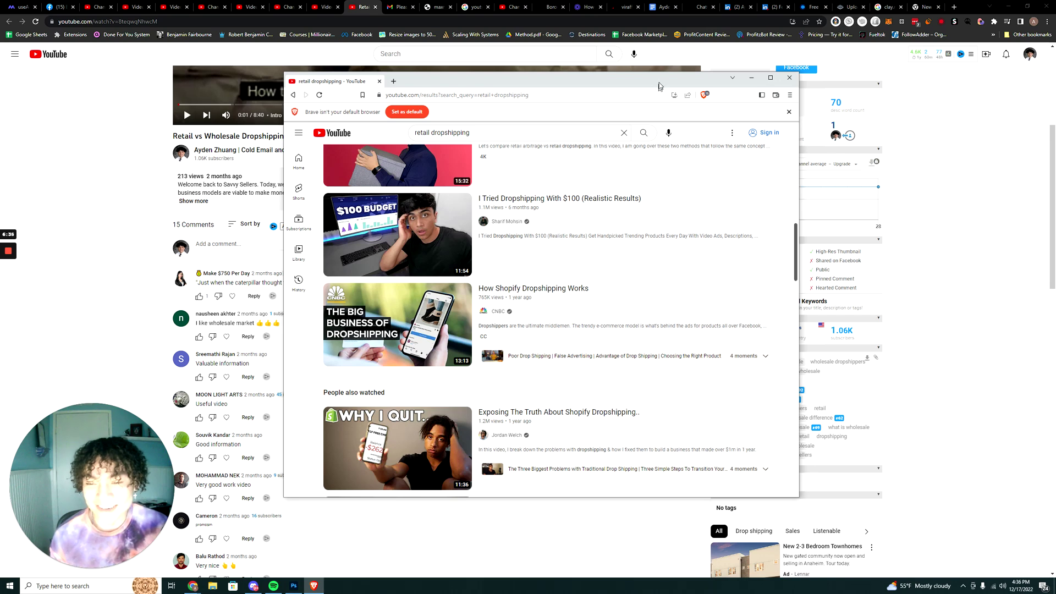
- Move the Brave window off the video tags, check the "retail dropshipping" tag's search volume and competition in Keyword Inspector, and close it
{"action": "left_click_drag", "start_coordinate": [704, 86], "coordinate": [605, 81]}
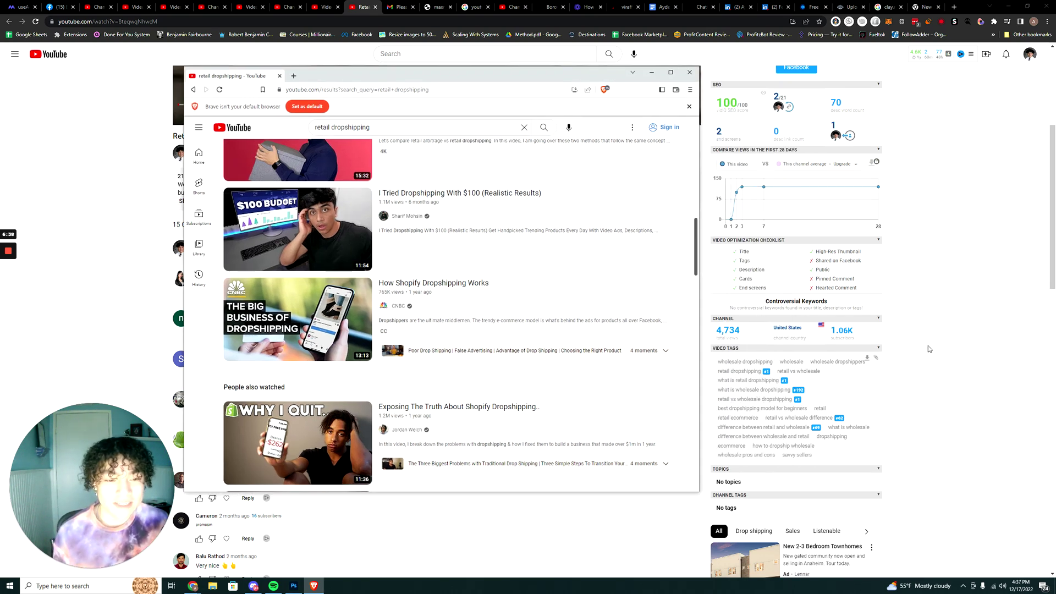
{"action": "left_click", "coordinate": [756, 374]}
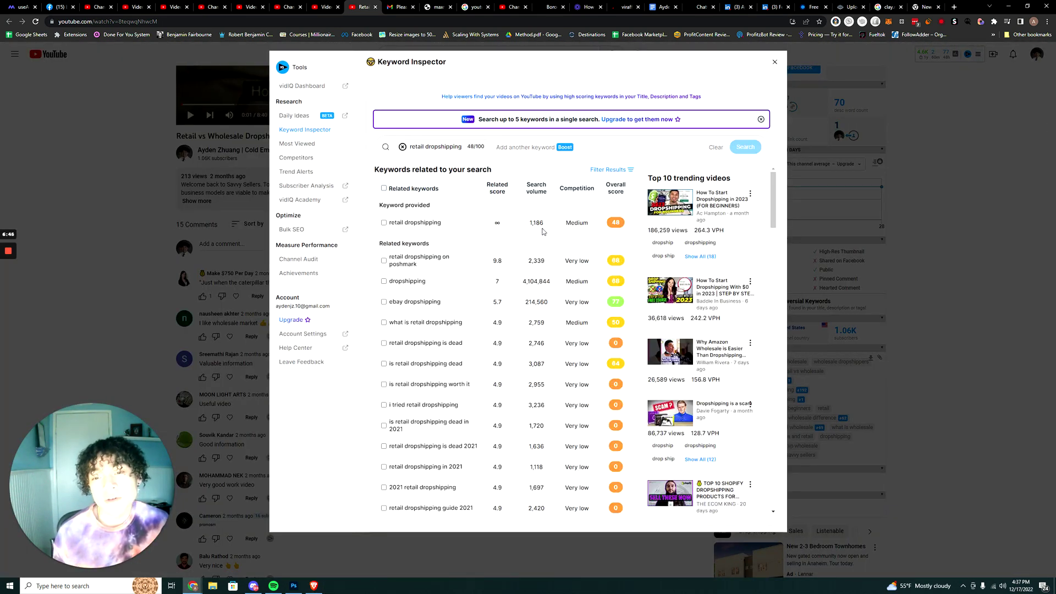
{"action": "left_click", "coordinate": [862, 243]}
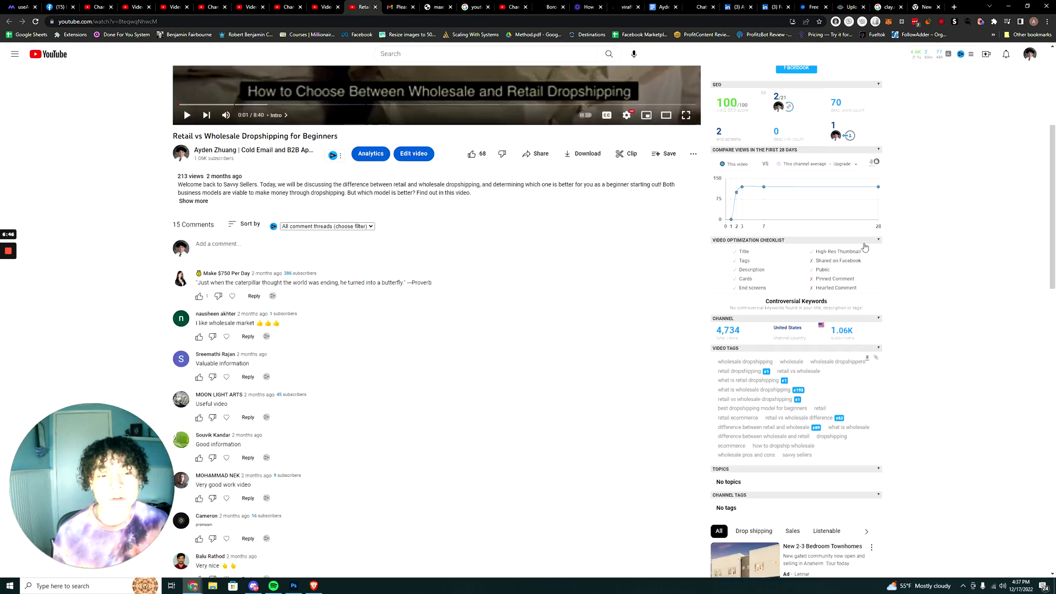
- Check the "retail vs wholesale dropshipping" tag in Keyword Inspector against the video's position in the Brave search results, and close the inspector
{"action": "left_click", "coordinate": [770, 398]}
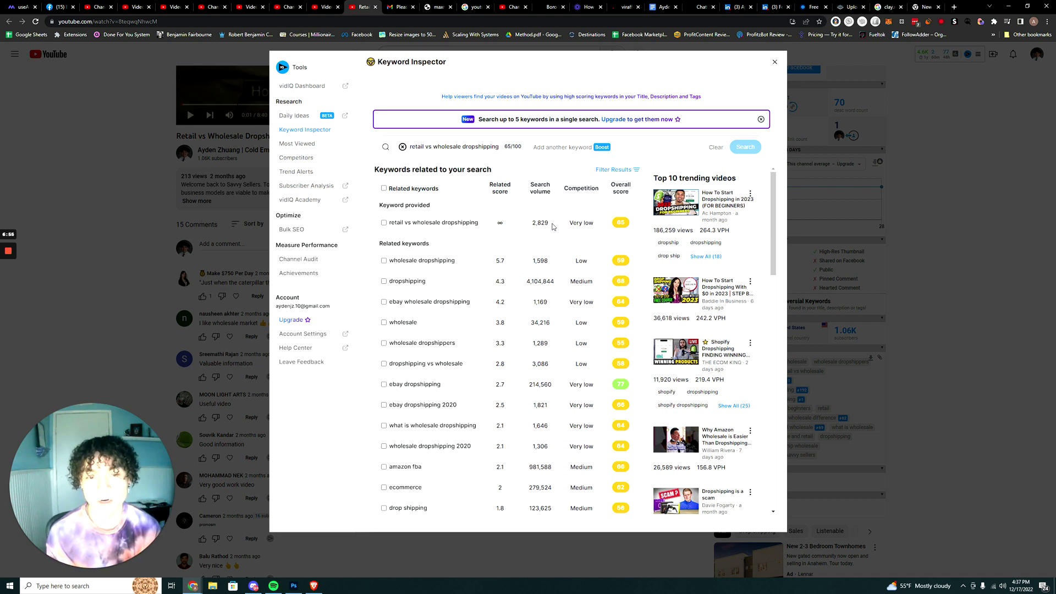
{"action": "left_click", "coordinate": [311, 582]}
{"action": "scroll", "coordinate": [412, 216], "scroll_direction": "up", "scroll_amount": 10}
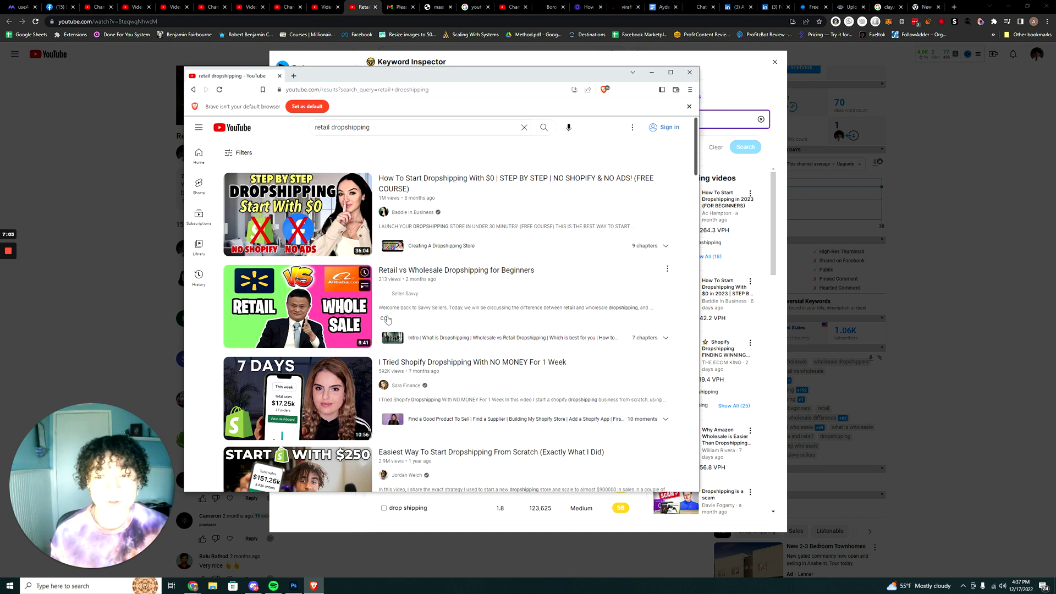
{"action": "mouse_move", "coordinate": [387, 325]}
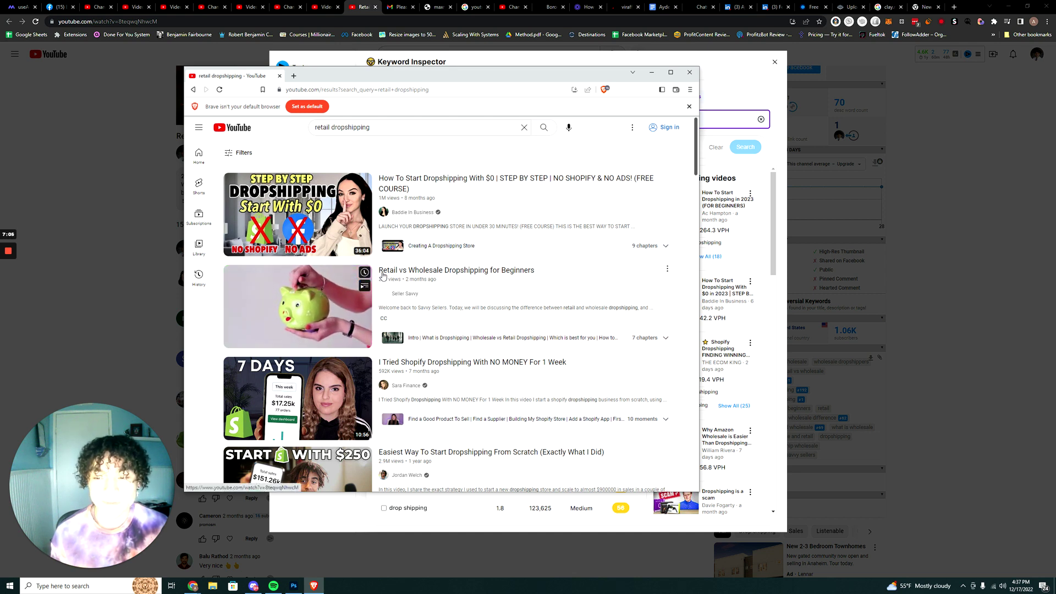
{"action": "mouse_move", "coordinate": [402, 274]}
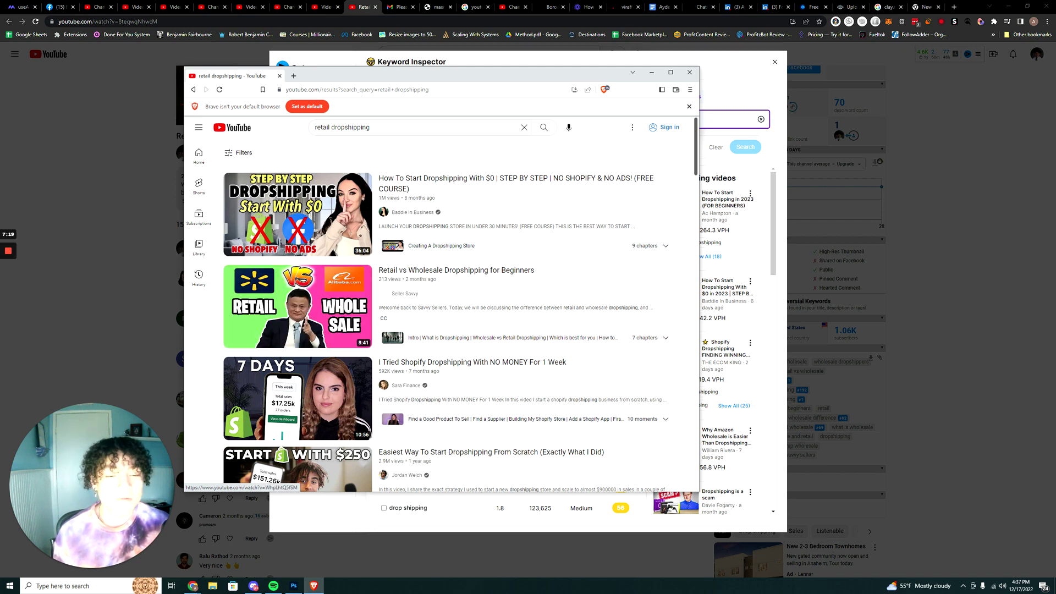
{"action": "left_click", "coordinate": [632, 72]}
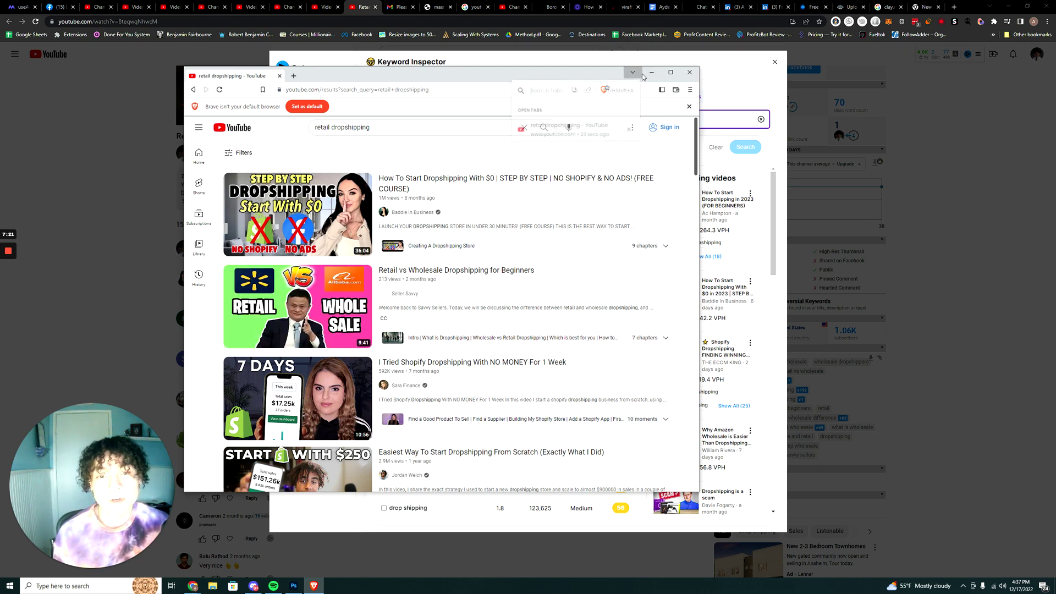
{"action": "left_click", "coordinate": [652, 72]}
{"action": "left_click", "coordinate": [774, 62]}
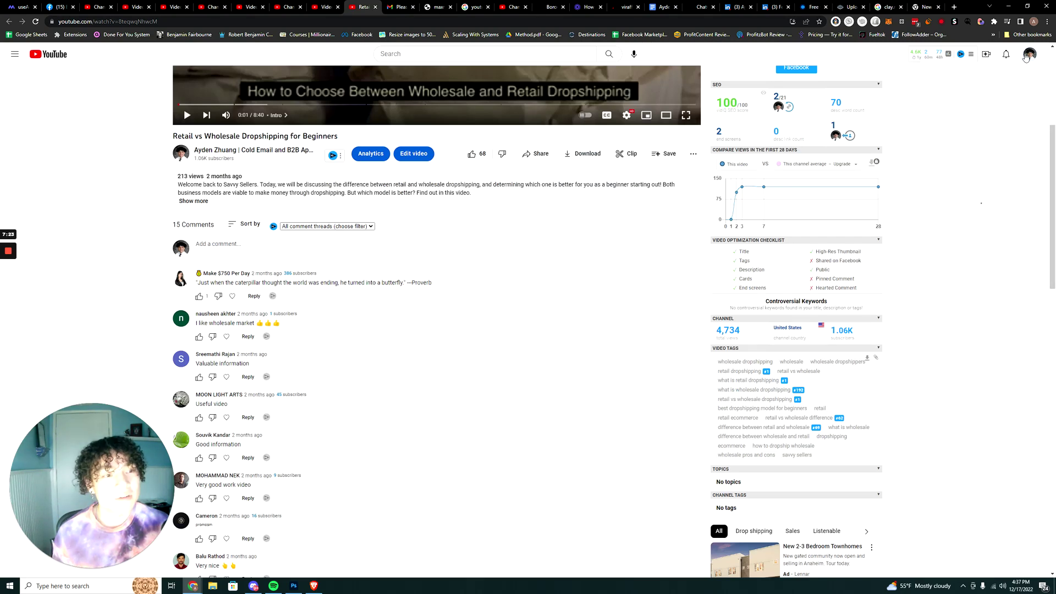
- Open the watch page of "How to Generate B2B Leads for your Agency" from the channel content in YouTube Studio, and close its details tab
{"action": "left_click", "coordinate": [960, 134]}
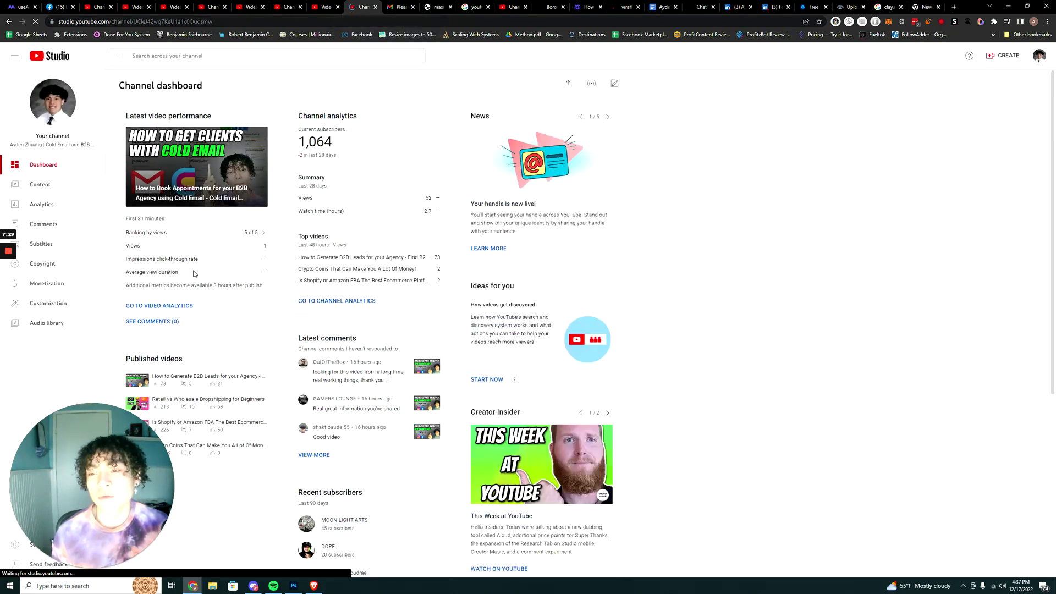
{"action": "left_click", "coordinate": [66, 193]}
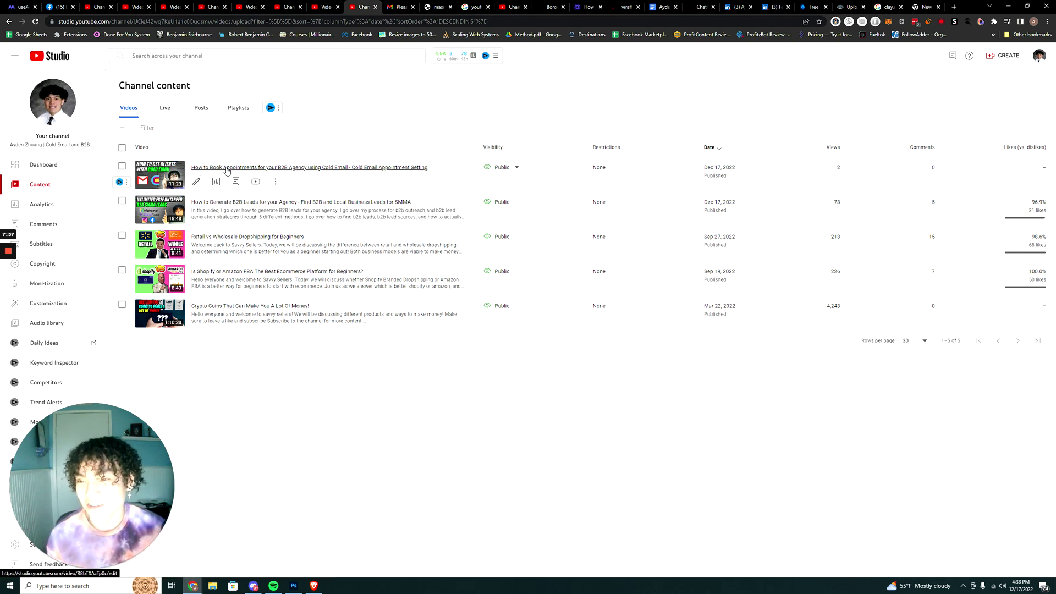
{"action": "middle_click", "coordinate": [265, 203]}
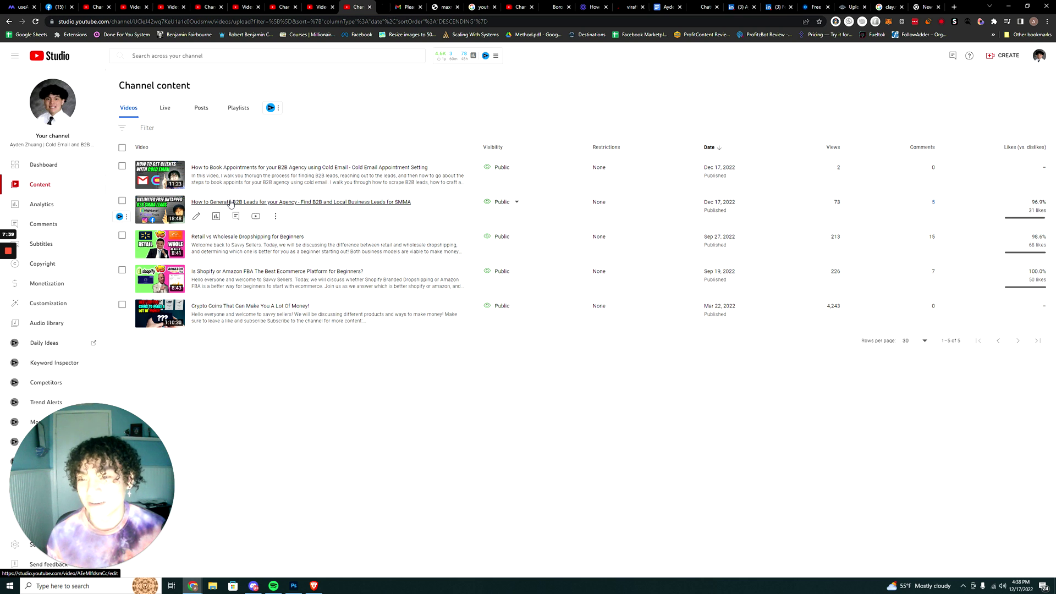
{"action": "left_click", "coordinate": [381, 6]}
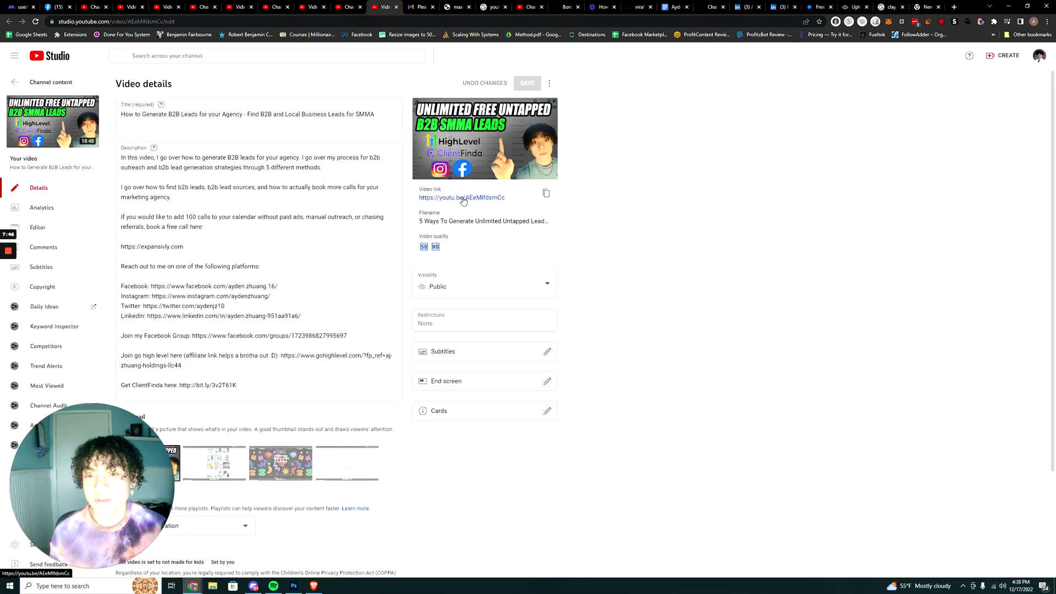
{"action": "left_click", "coordinate": [463, 198]}
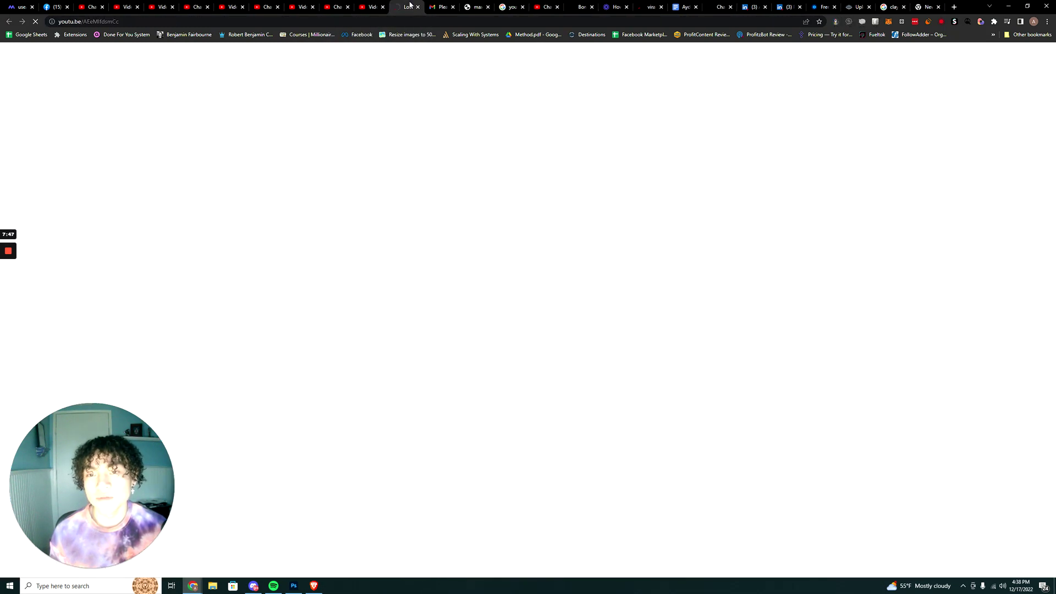
{"action": "left_click", "coordinate": [379, 9]}
{"action": "left_click", "coordinate": [383, 7]}
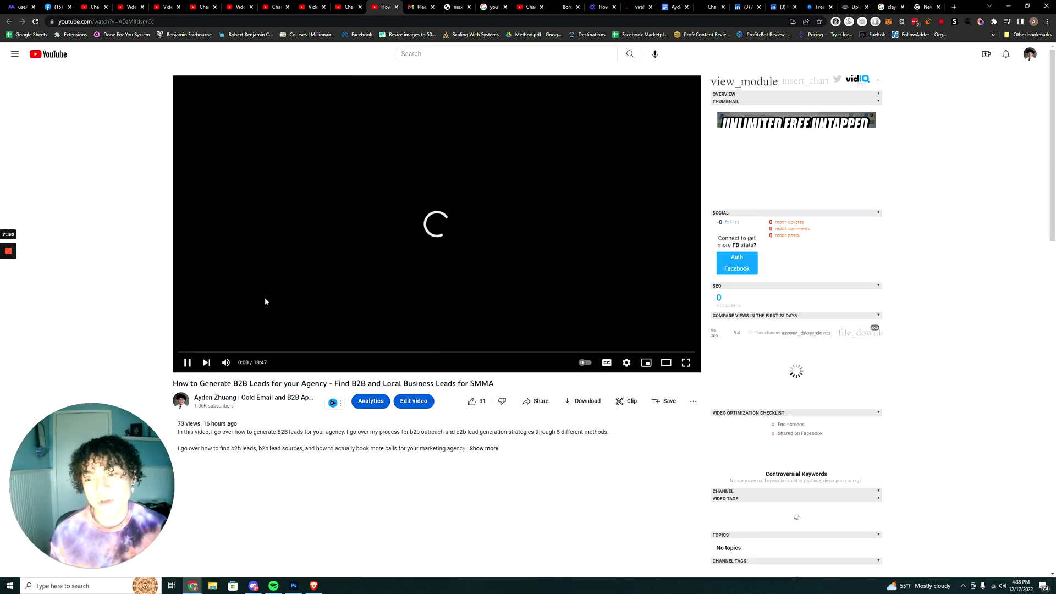
- Pause the B2B leads video, expand its description, and examine its view count and ranked video tags
{"action": "left_click", "coordinate": [265, 297]}
{"action": "left_click", "coordinate": [402, 453]}
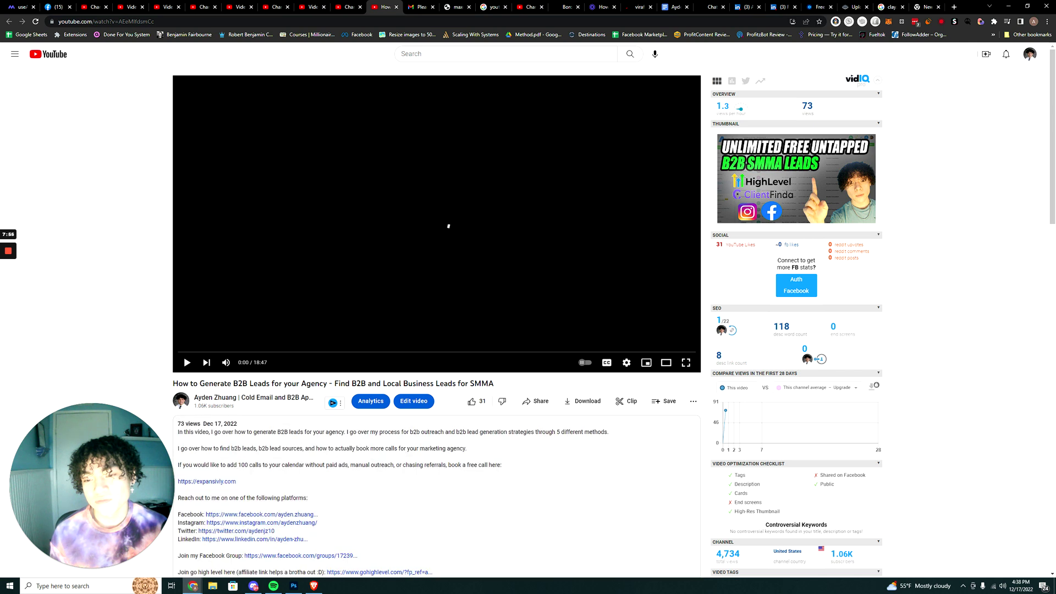
{"action": "left_click_drag", "start_coordinate": [181, 424], "coordinate": [207, 424]}
{"action": "left_click", "coordinate": [146, 440]}
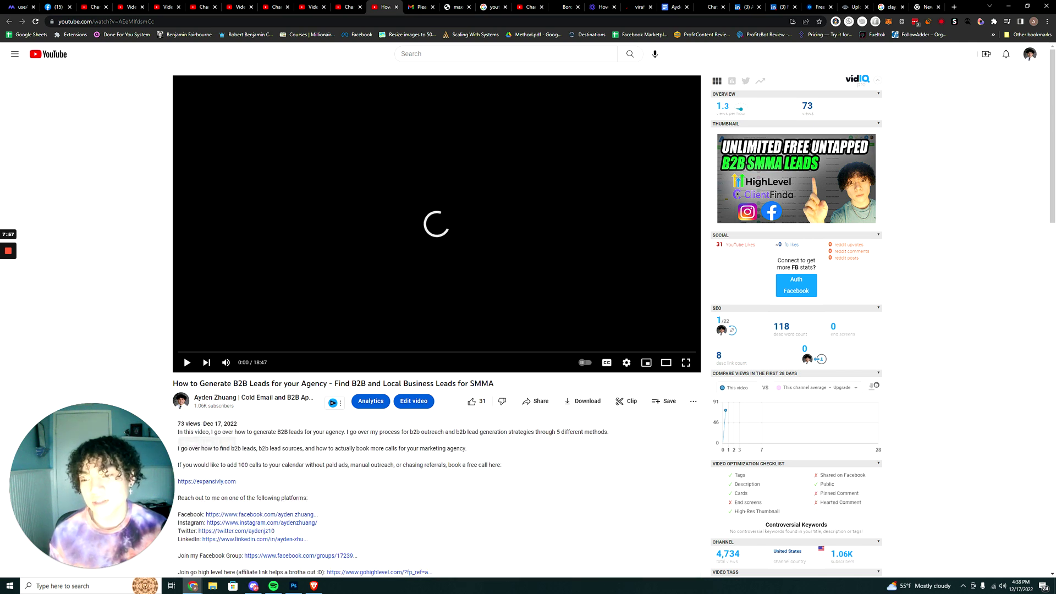
{"action": "left_click_drag", "start_coordinate": [146, 440], "coordinate": [85, 446]}
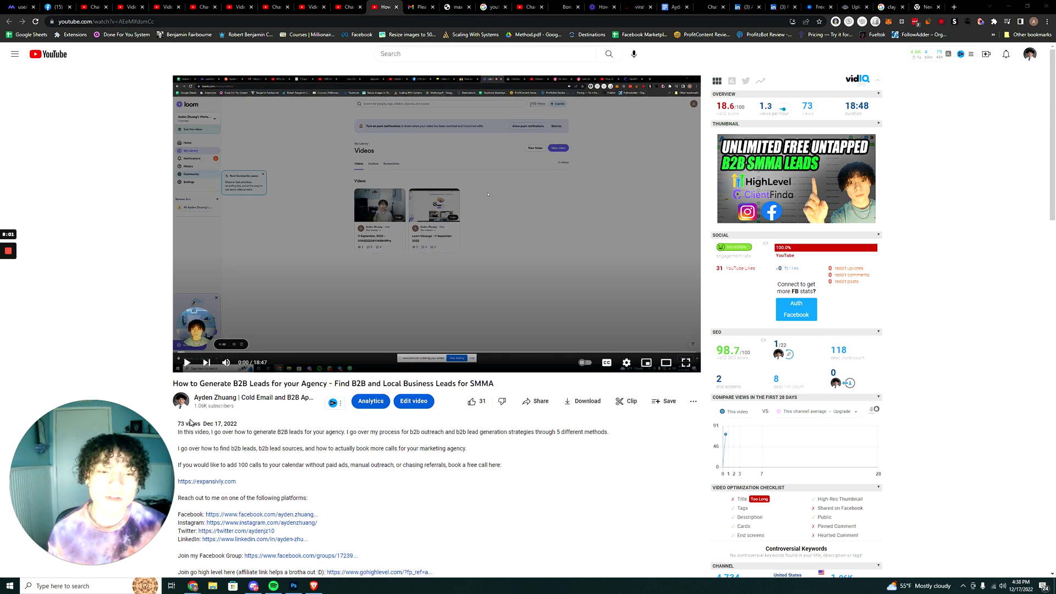
{"action": "scroll", "coordinate": [194, 407], "scroll_direction": "down", "scroll_amount": 5}
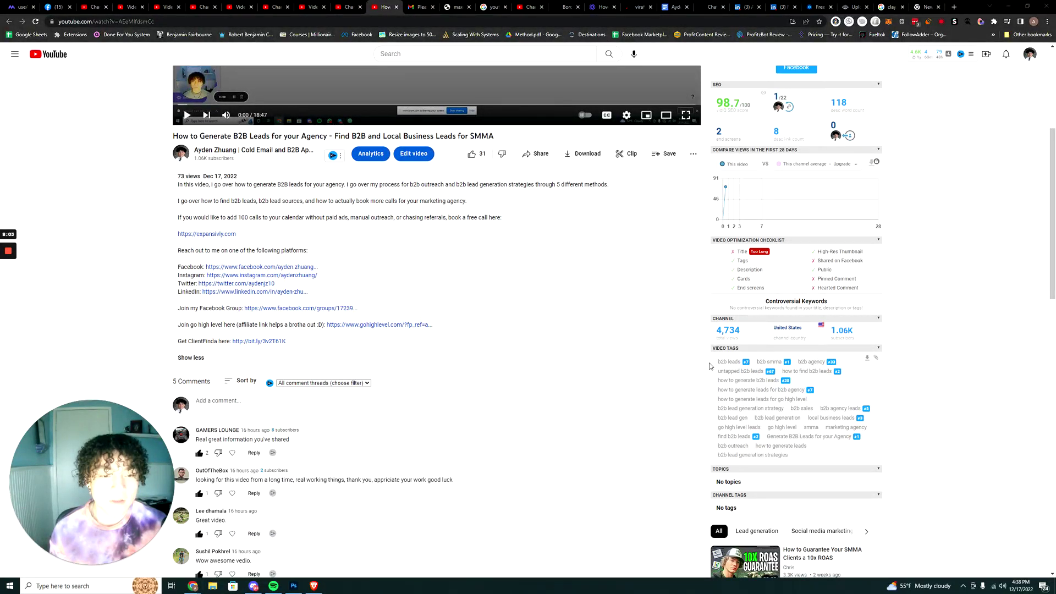
- Inspect the "b2b smma" tag in Keyword Inspector, and search YouTube in the Brave browser for "b2b smma"
{"action": "left_click", "coordinate": [769, 362]}
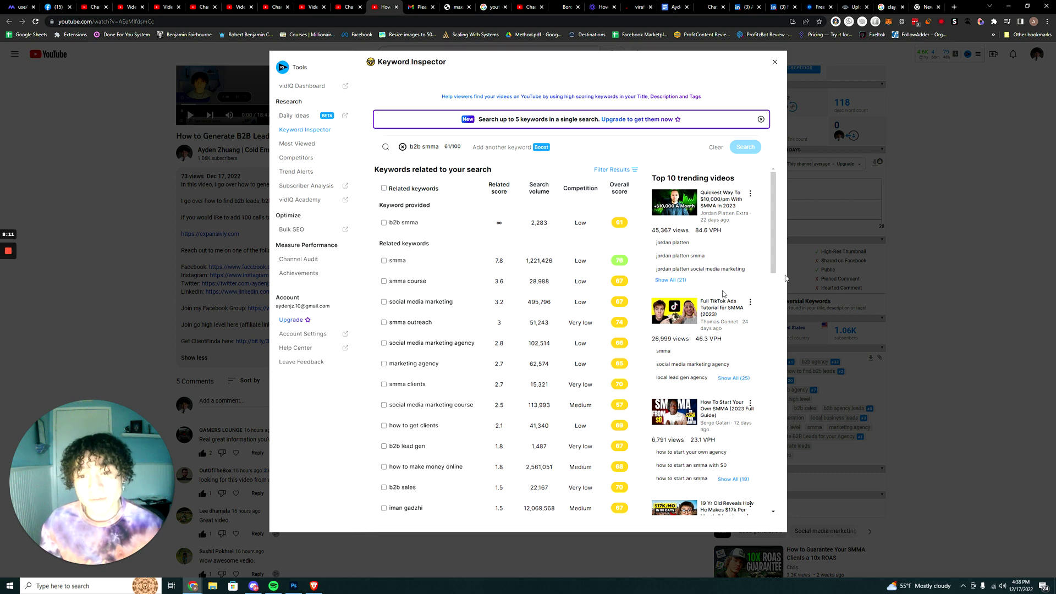
{"action": "left_click", "coordinate": [313, 585]}
{"action": "triple_click", "coordinate": [341, 127]}
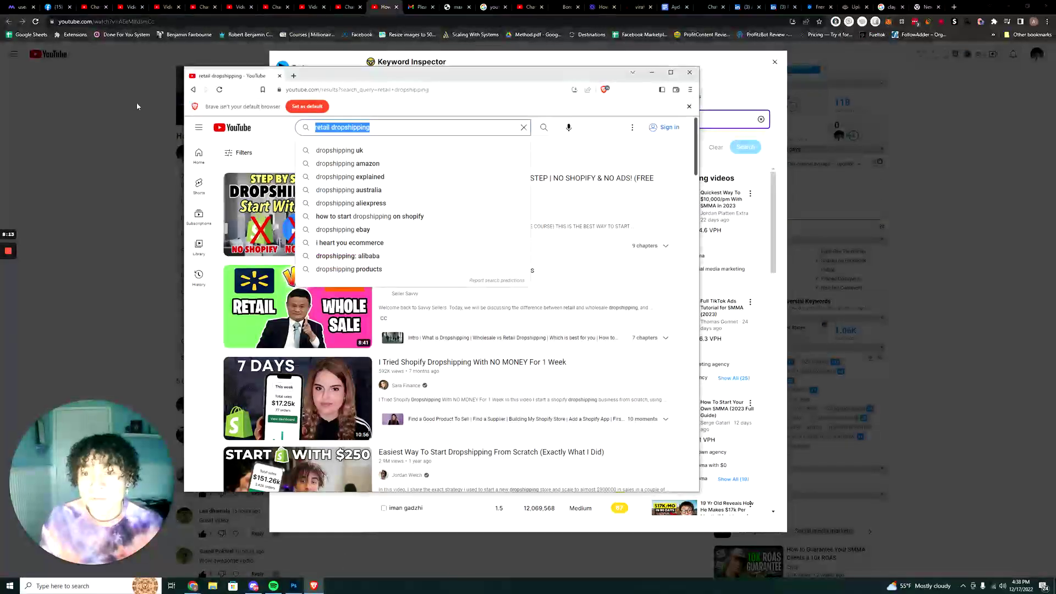
{"action": "type", "text": "b2b smma"}
{"action": "key", "text": "Return"}
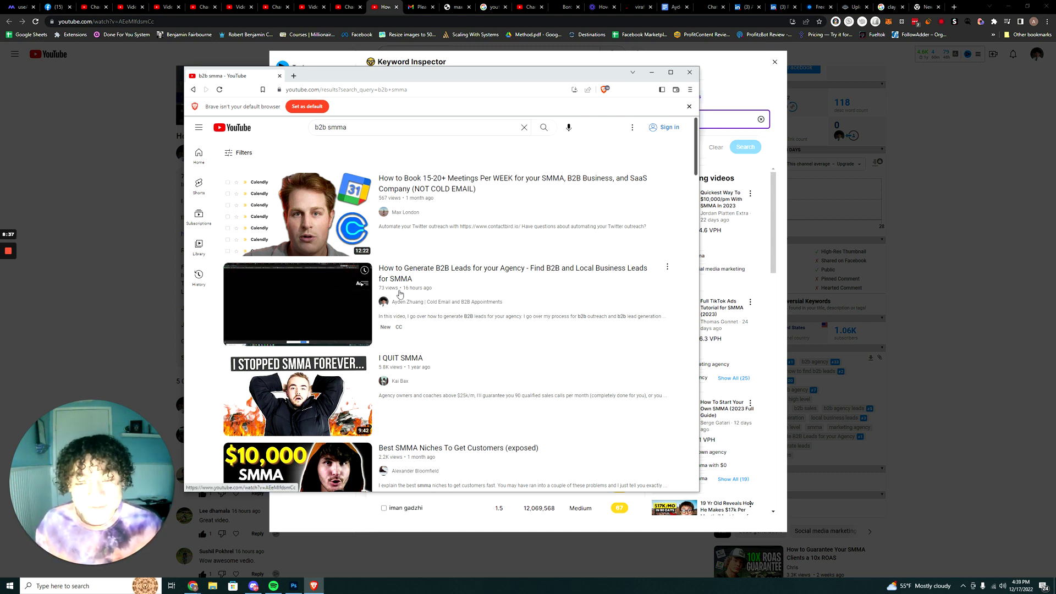
- Compare the B2B leads video's position and view count with the competing "b2b smma" search results
{"action": "scroll", "coordinate": [416, 241], "scroll_direction": "down", "scroll_amount": 2}
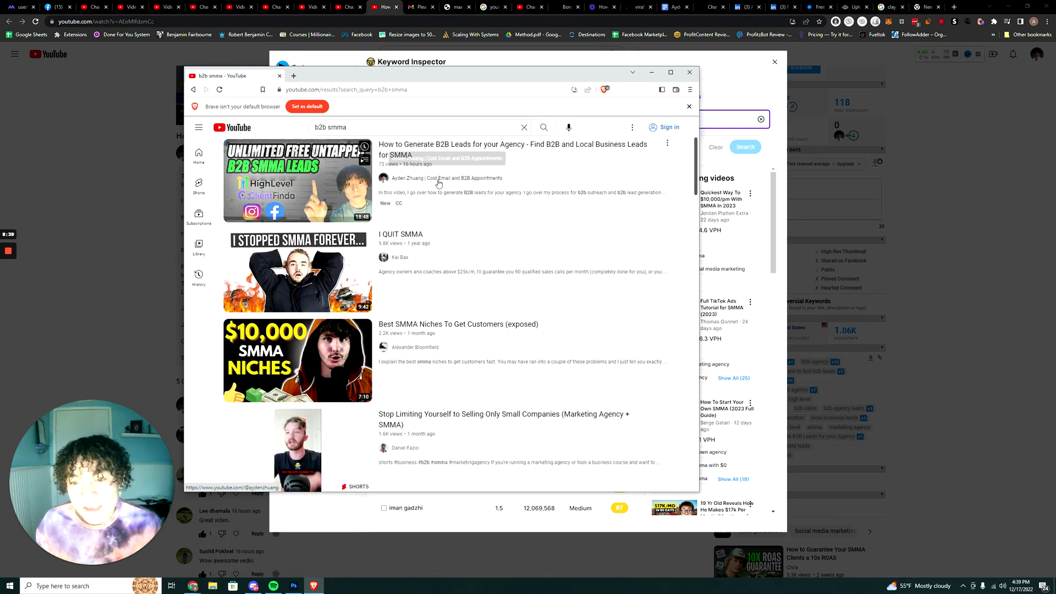
{"action": "scroll", "coordinate": [391, 308], "scroll_direction": "down", "scroll_amount": 3}
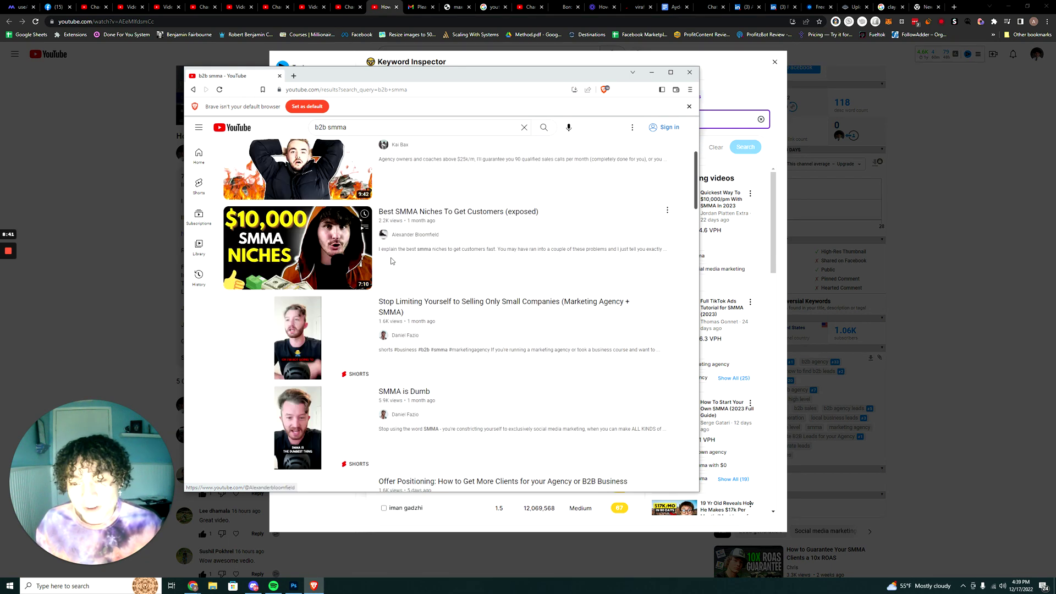
{"action": "scroll", "coordinate": [400, 291], "scroll_direction": "up", "scroll_amount": 2}
{"action": "scroll", "coordinate": [402, 291], "scroll_direction": "up", "scroll_amount": 3}
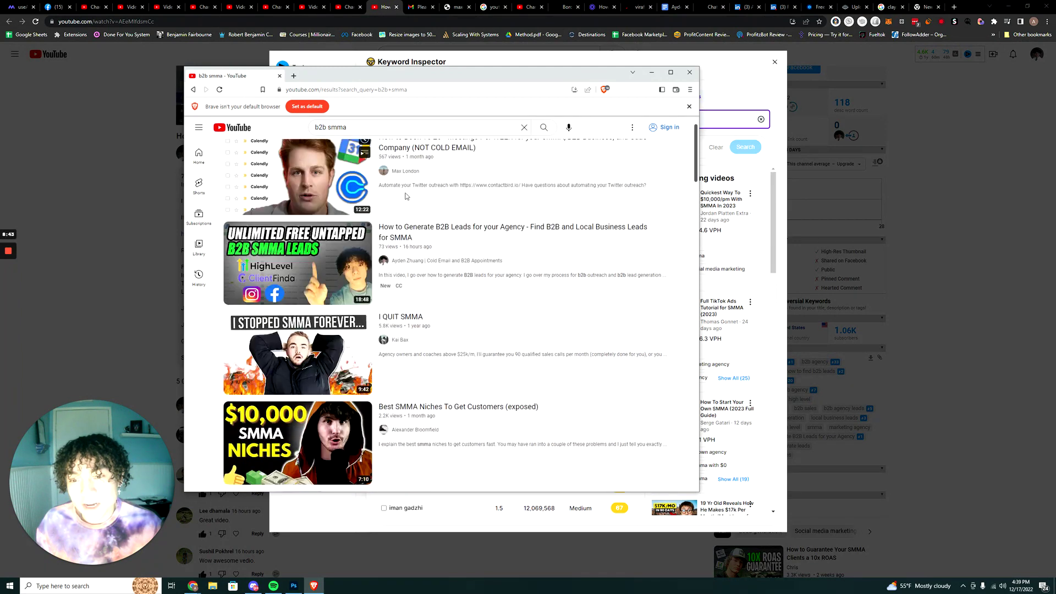
{"action": "scroll", "coordinate": [407, 198], "scroll_direction": "down", "scroll_amount": 10}
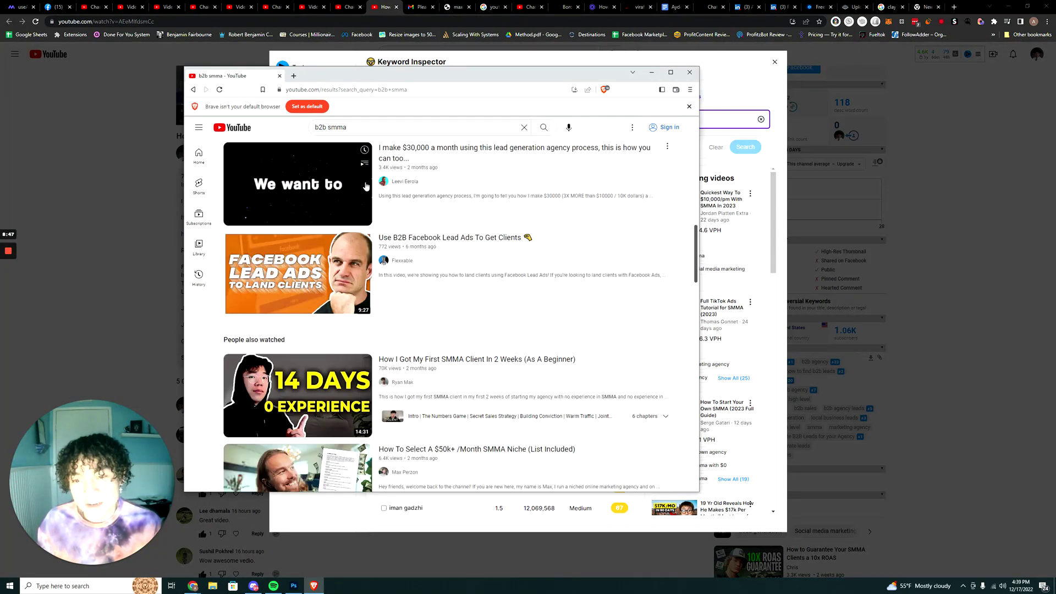
{"action": "scroll", "coordinate": [387, 179], "scroll_direction": "down", "scroll_amount": 3}
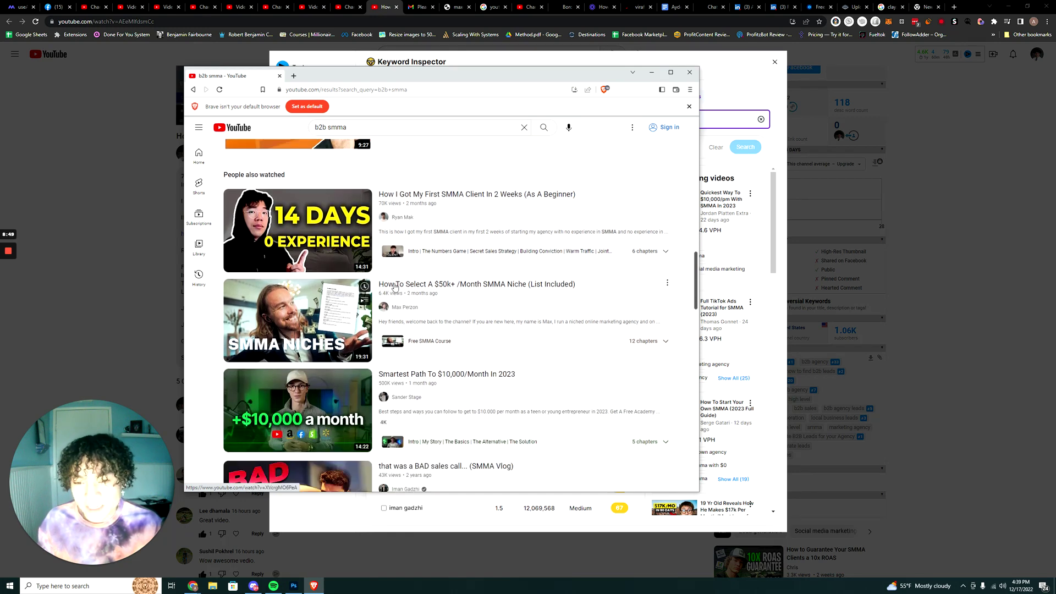
{"action": "scroll", "coordinate": [392, 298], "scroll_direction": "down", "scroll_amount": 2}
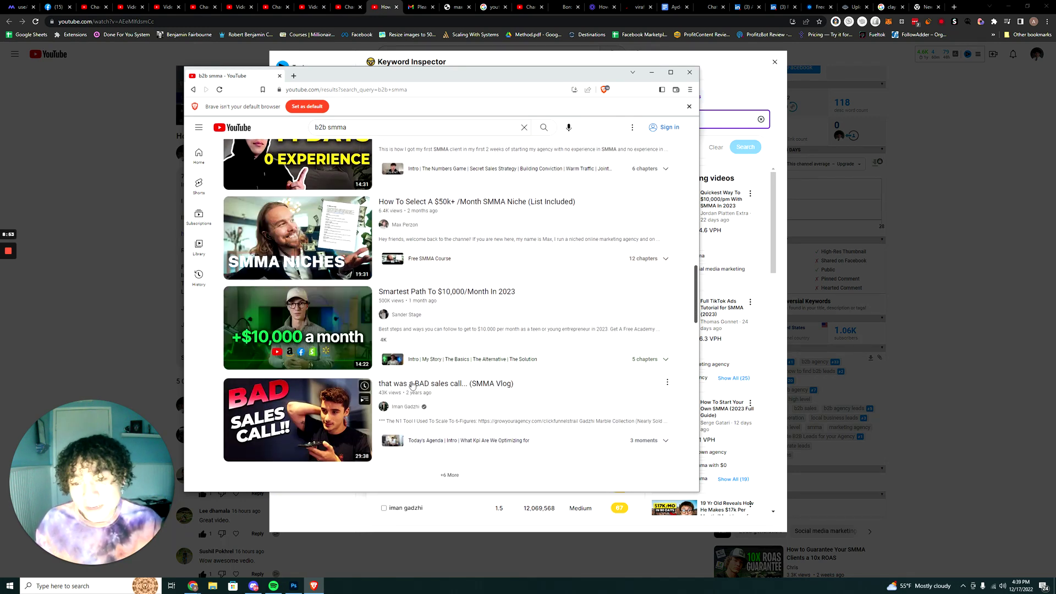
{"action": "scroll", "coordinate": [413, 300], "scroll_direction": "up", "scroll_amount": 3}
{"action": "scroll", "coordinate": [423, 296], "scroll_direction": "down", "scroll_amount": 4}
{"action": "scroll", "coordinate": [430, 293], "scroll_direction": "down", "scroll_amount": 4}
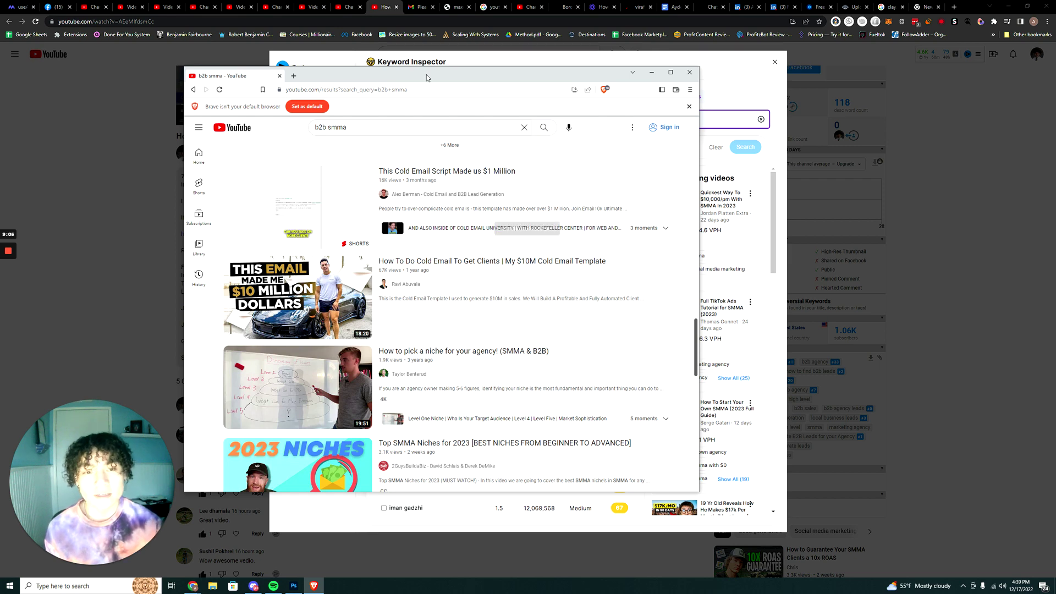
- Switch back to Chrome and examine the search volume and competition of the keywords related to "b2b smma" in Keyword Inspector
{"action": "key", "text": "alt+Tab"}
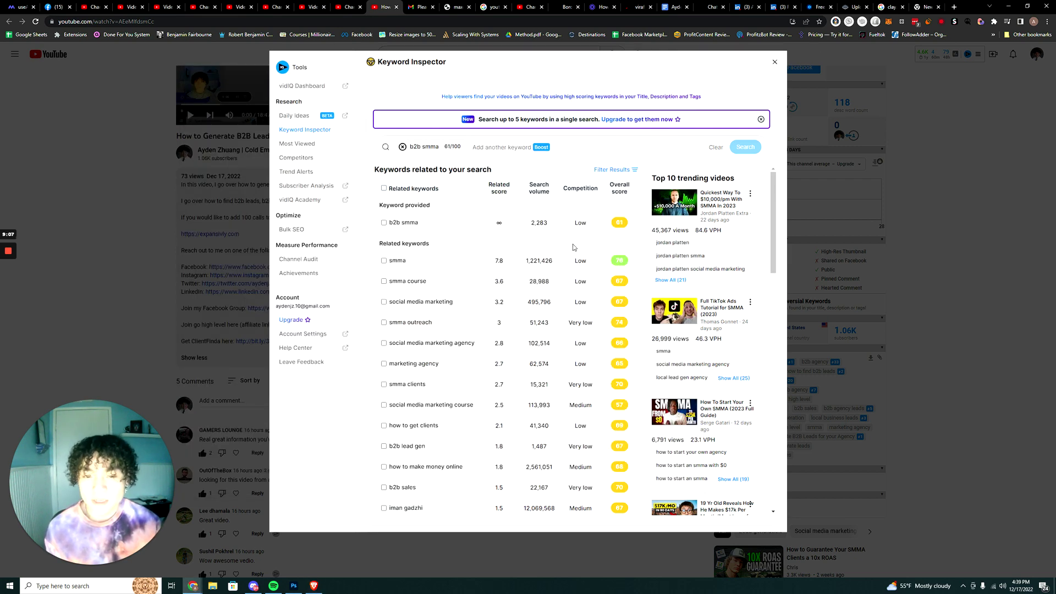
{"action": "scroll", "coordinate": [569, 229], "scroll_direction": "down", "scroll_amount": 2}
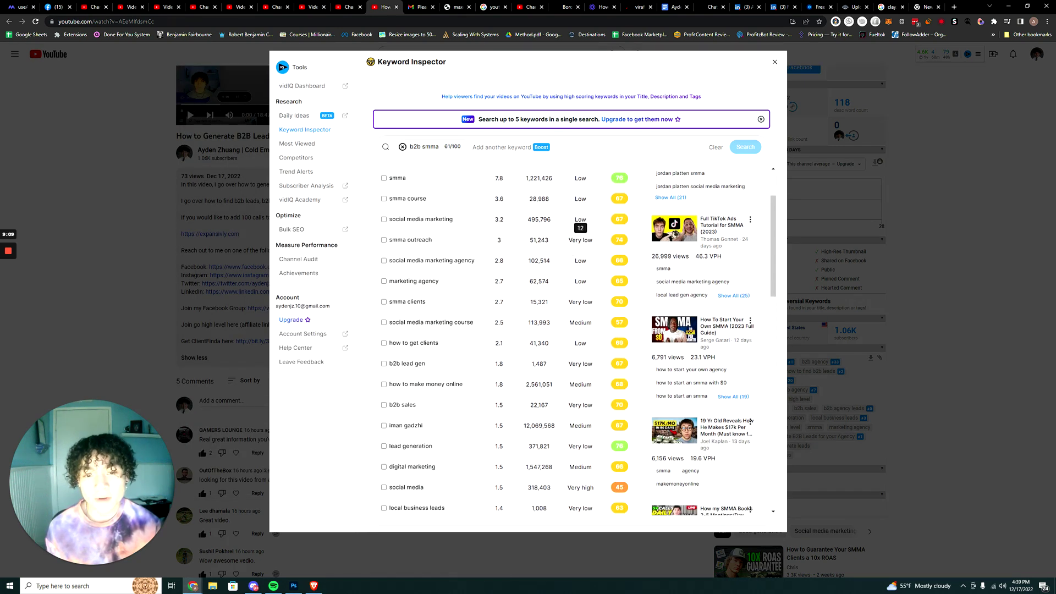
{"action": "scroll", "coordinate": [570, 228], "scroll_direction": "down", "scroll_amount": 5}
{"action": "scroll", "coordinate": [570, 228], "scroll_direction": "up", "scroll_amount": 7}
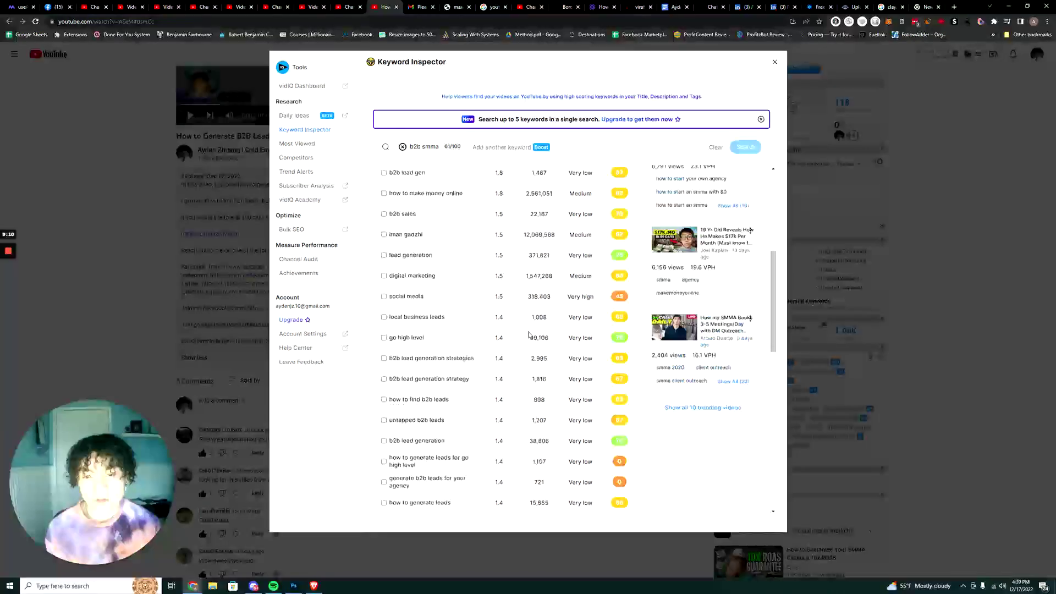
- Remove the "b2b smma" keyword from Keyword Inspector's search and enter "how to build a atto" in its place
{"action": "left_click", "coordinate": [403, 147]}
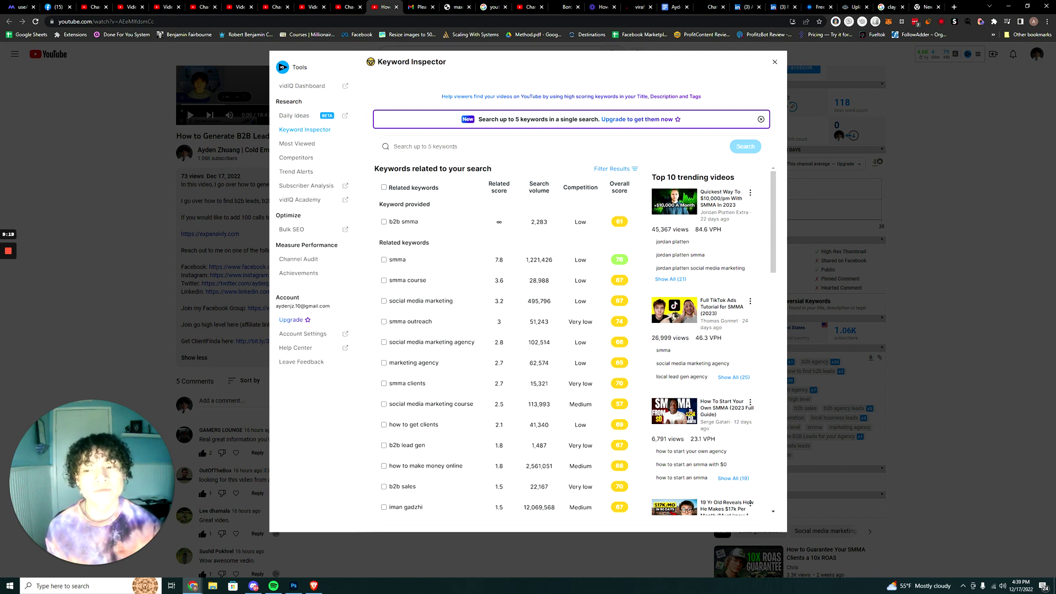
{"action": "type", "text": "how to b"}
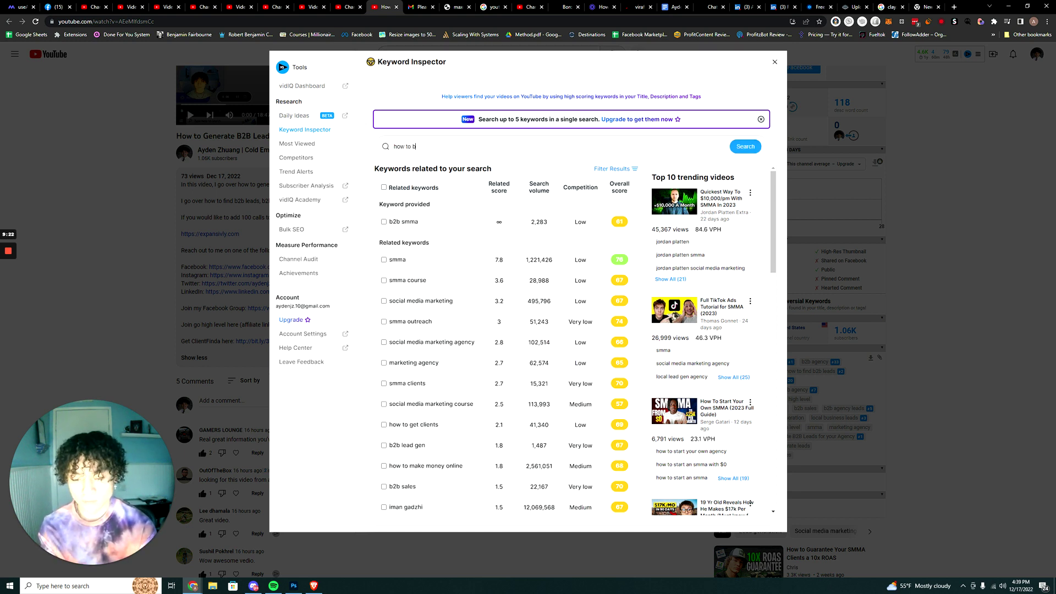
{"action": "type", "text": "uild a"}
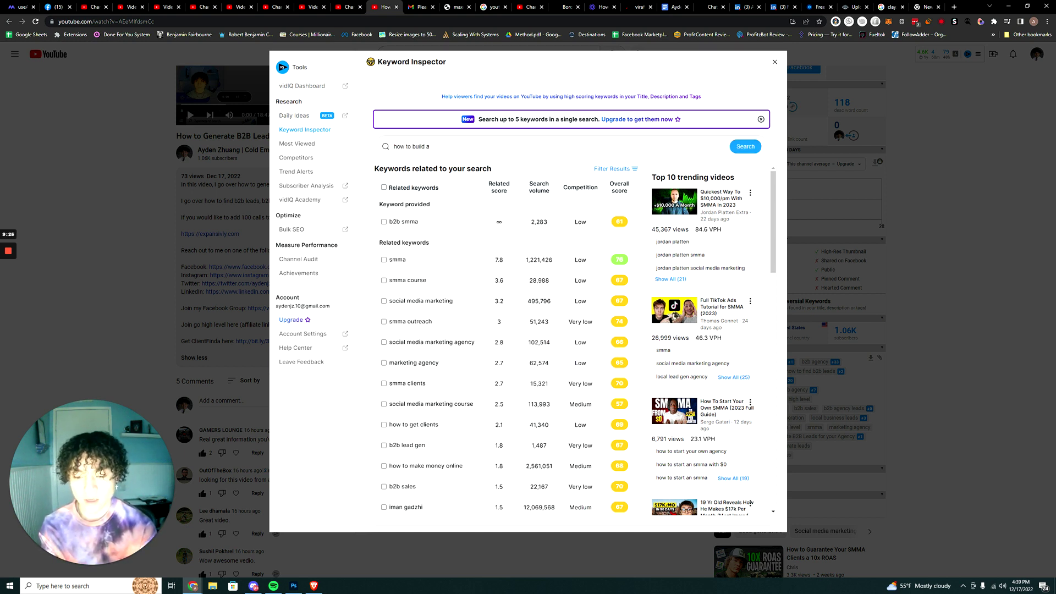
{"action": "type", "text": " at"}
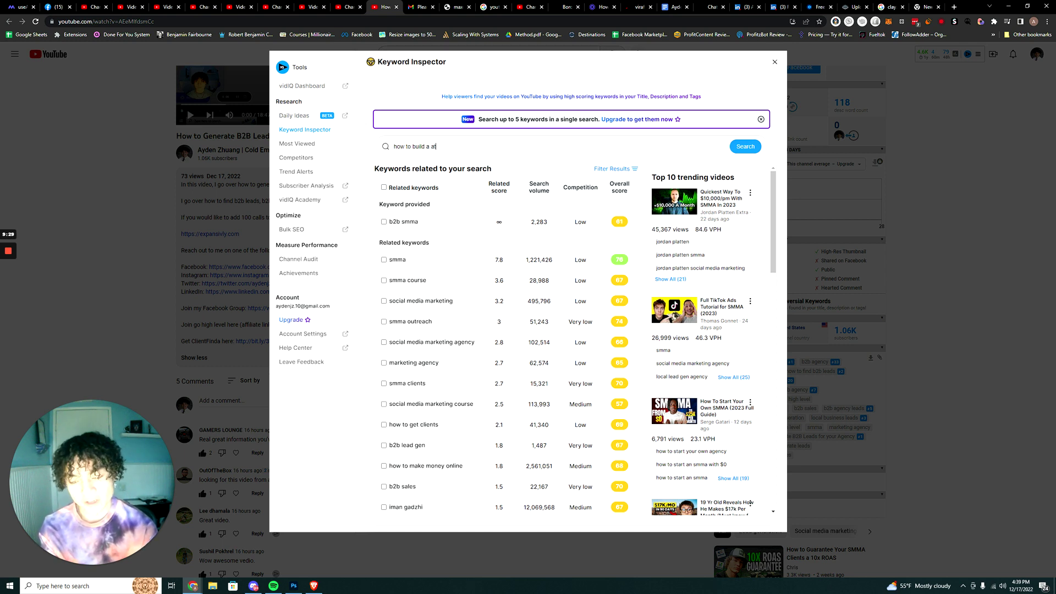
{"action": "type", "text": "tourntourn"}
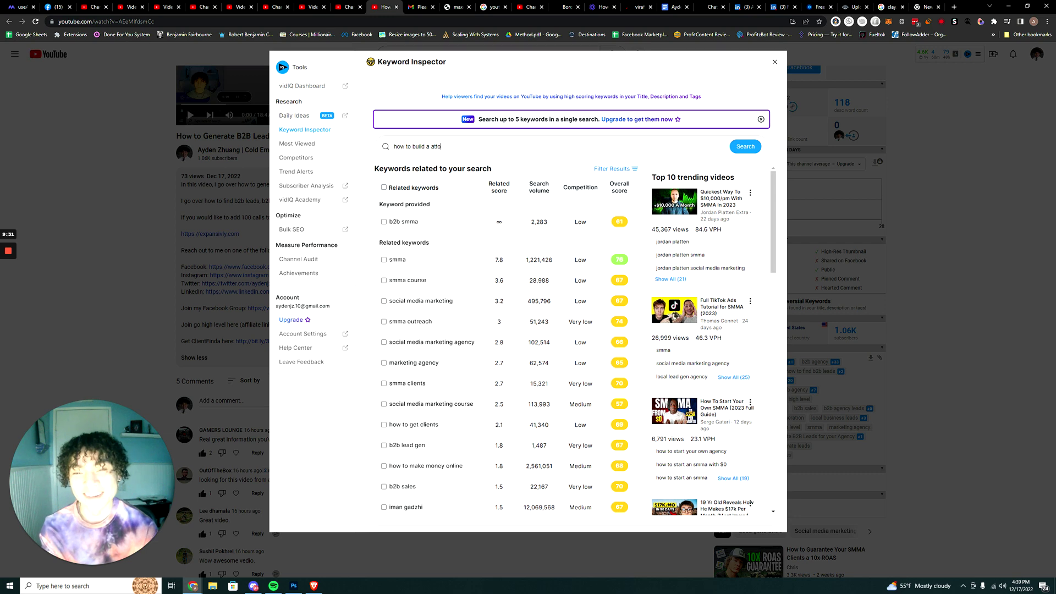
- Look up the spelling of "attorney" on Google in a new tab and copy the correctly spelled word
{"action": "left_click", "coordinate": [954, 6]}
{"action": "type", "text": "a"}
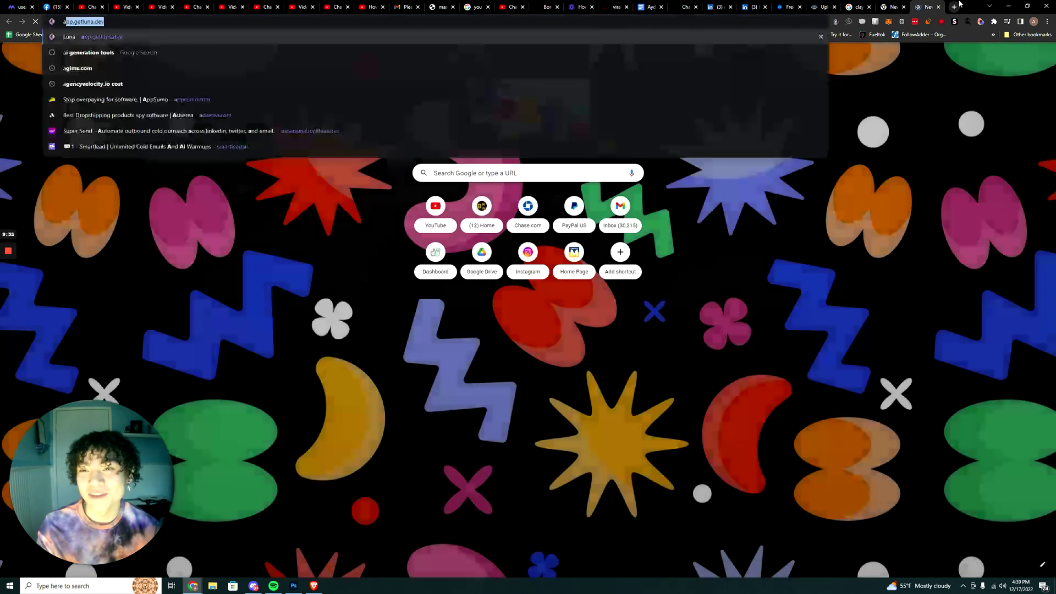
{"action": "type", "text": "ttourney"}
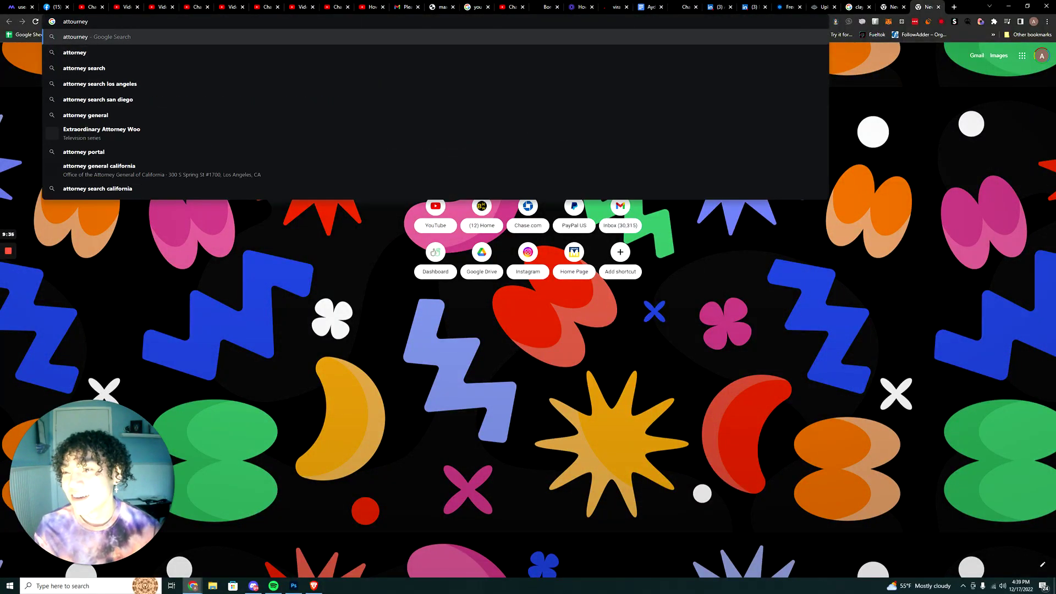
{"action": "key", "text": "Down"}
{"action": "key", "text": "Return"}
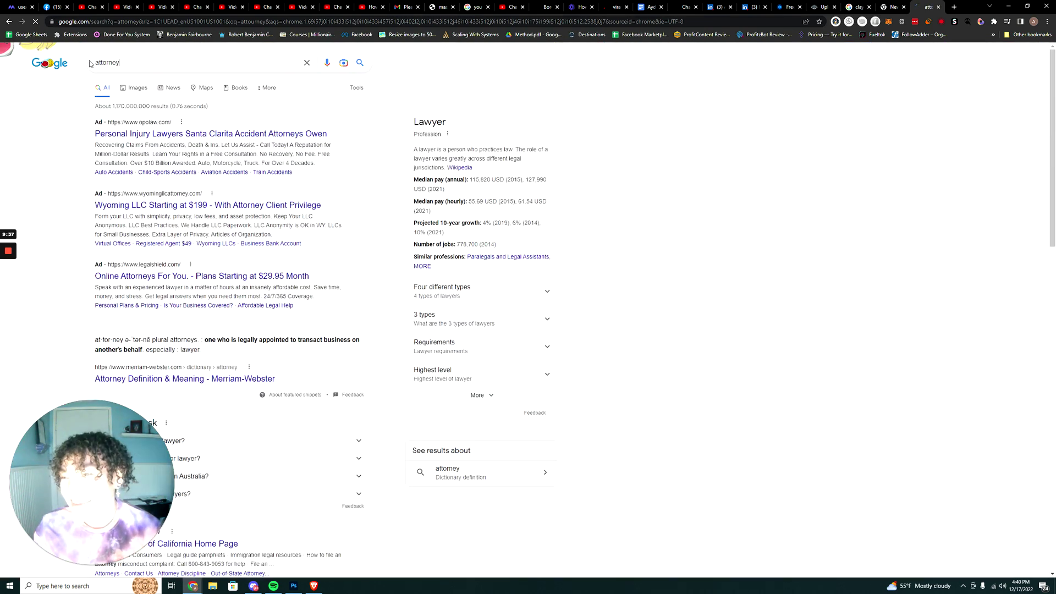
{"action": "double_click", "coordinate": [91, 63]}
{"action": "key", "text": "ctrl+c"}
- Return to Keyword Inspector, complete the query with the copied word and search for "how to build a attorney website"
{"action": "left_click", "coordinate": [195, 7]}
{"action": "left_click", "coordinate": [231, 6]}
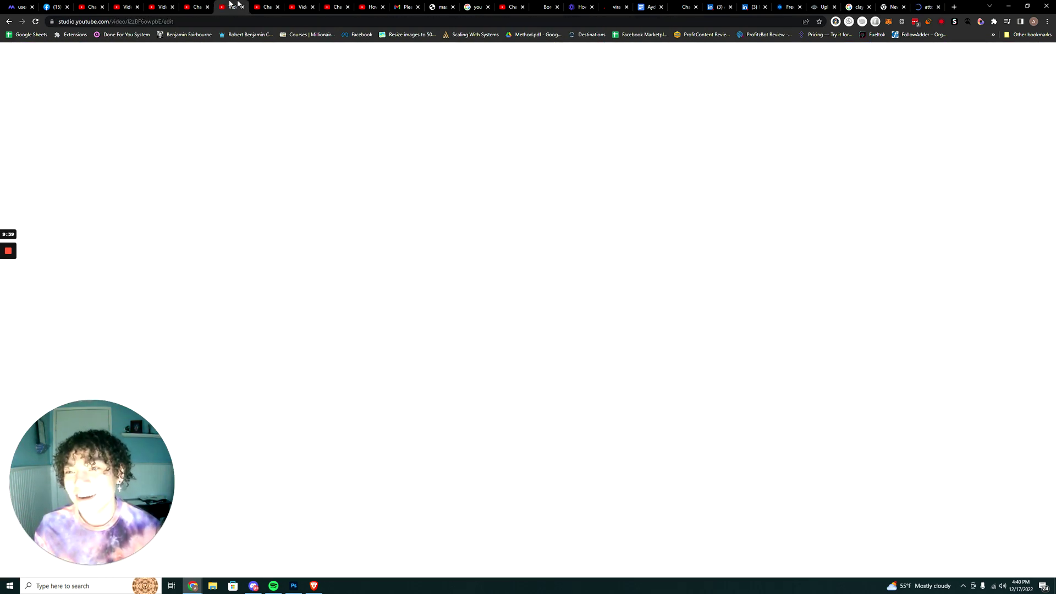
{"action": "left_click", "coordinate": [302, 6]}
{"action": "left_click", "coordinate": [335, 5]}
{"action": "left_click", "coordinate": [367, 5]}
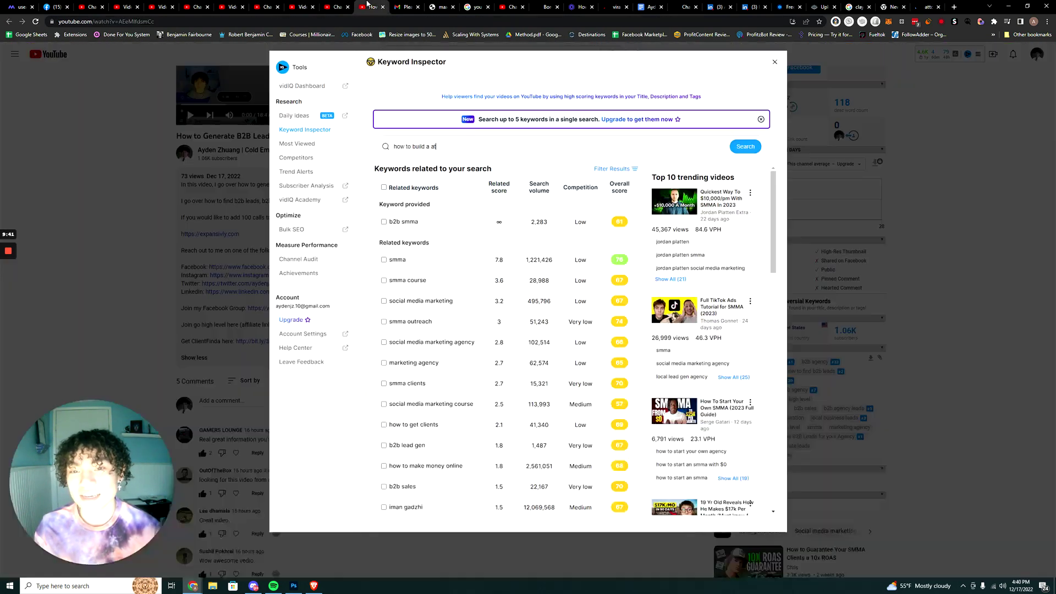
{"action": "double_click", "coordinate": [433, 146]}
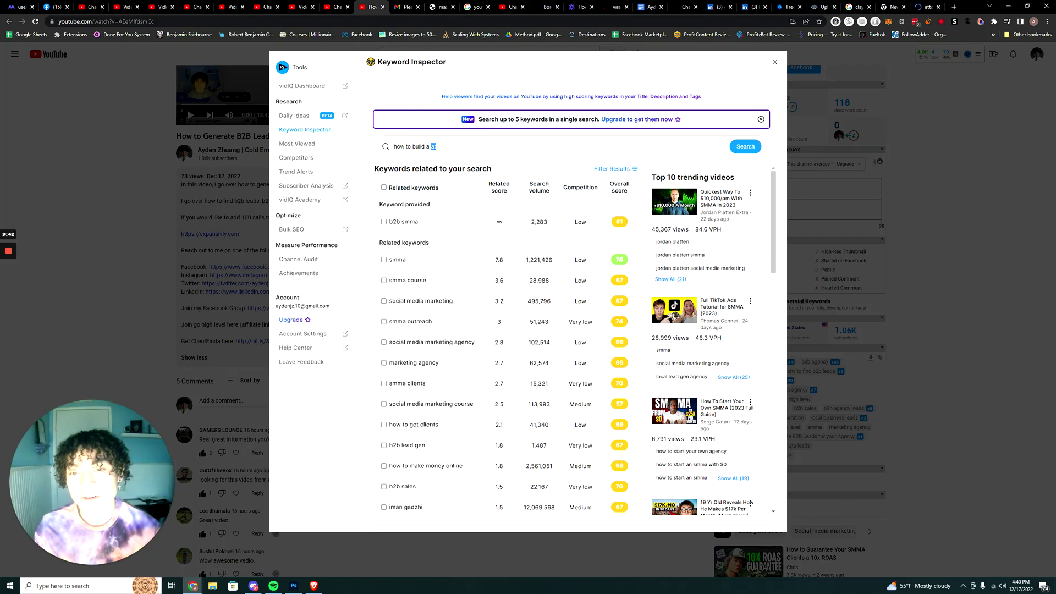
{"action": "key", "text": "ctrl+v"}
{"action": "type", "text": "wesbt"}
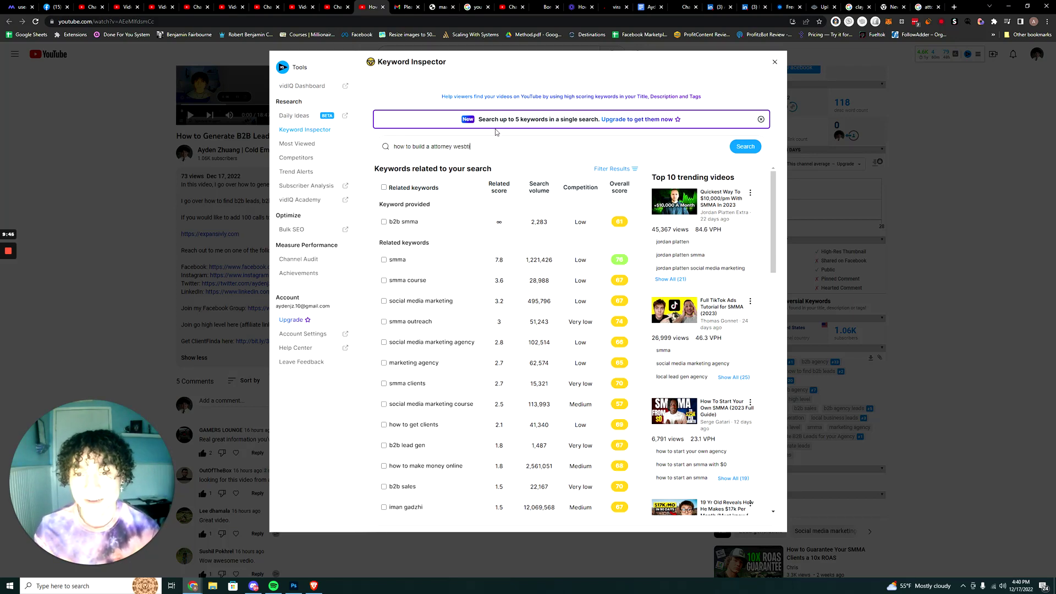
{"action": "key", "text": "BackSpace"}
{"action": "key", "text": "BackSpace"}
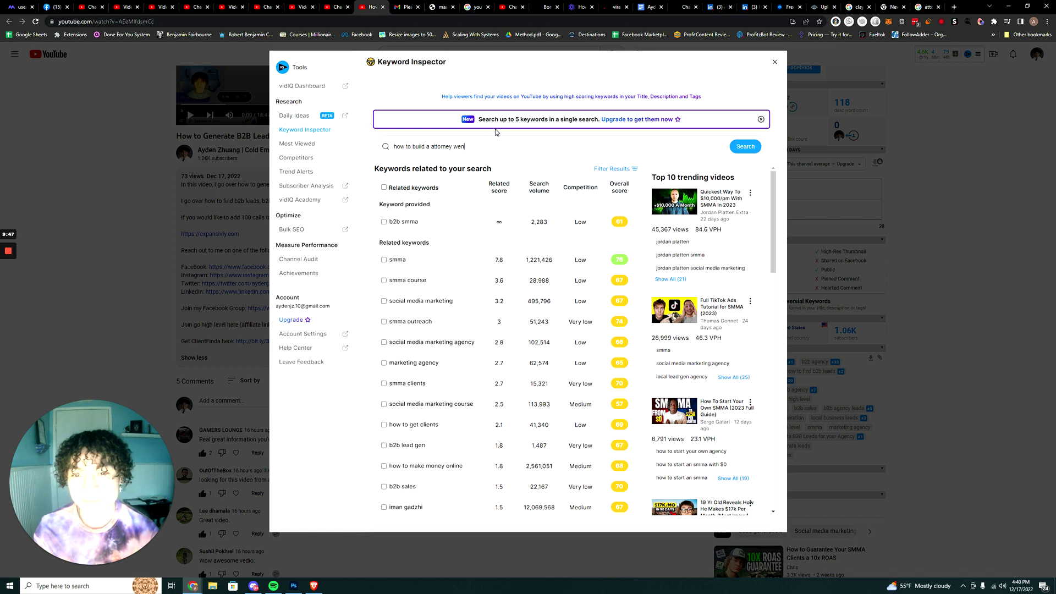
{"action": "type", "text": "bsite"}
{"action": "key", "text": "Return"}
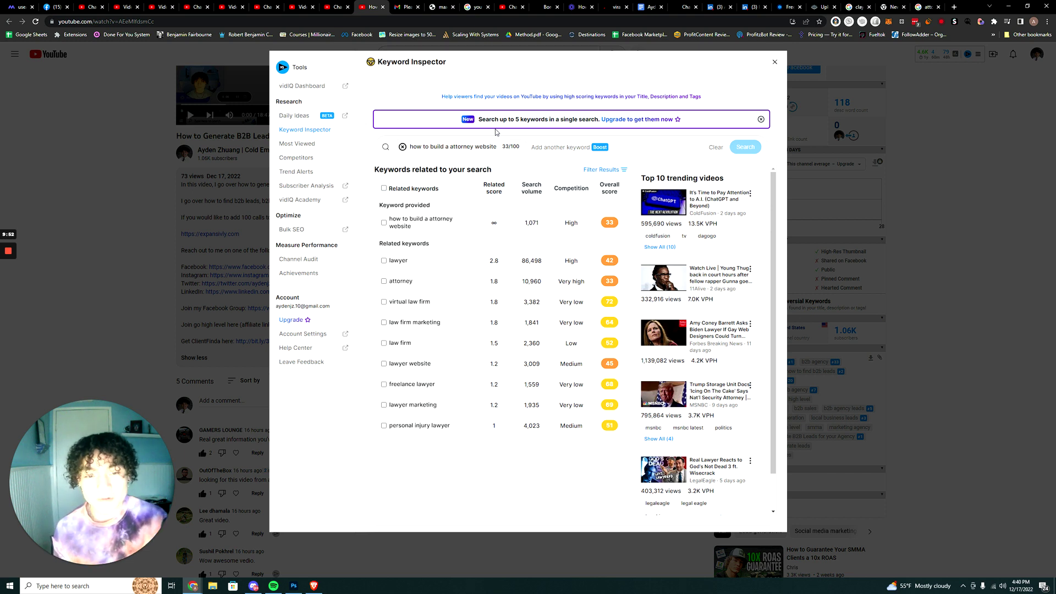
- Check the competition of "how to build a attorney website" and the competition and search volume of "virtual law firm", and close Keyword Inspector
{"action": "left_click_drag", "start_coordinate": [578, 223], "coordinate": [565, 222]}
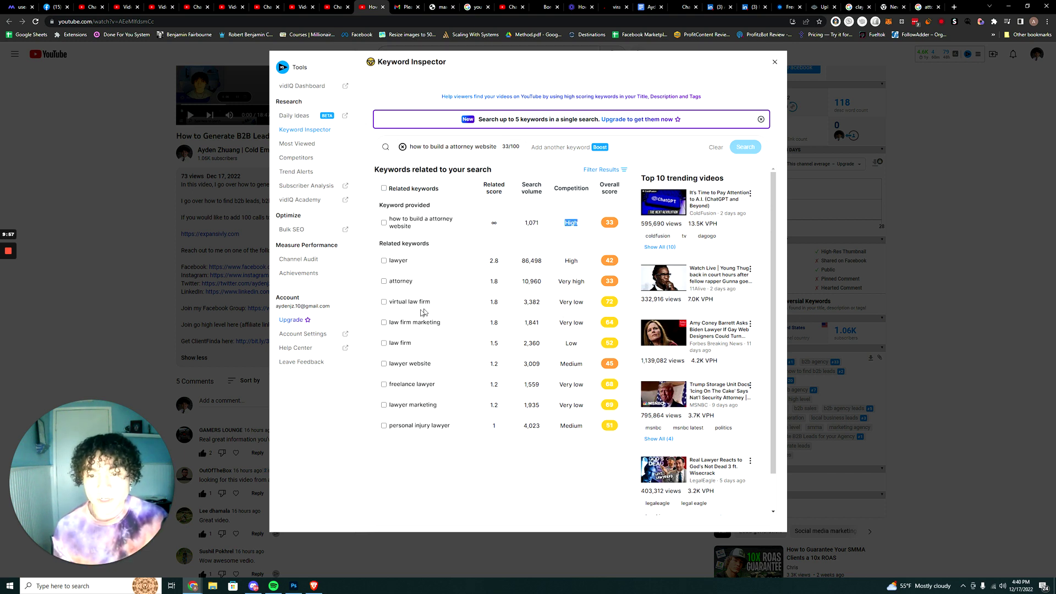
{"action": "left_click_drag", "start_coordinate": [559, 303], "coordinate": [584, 304]}
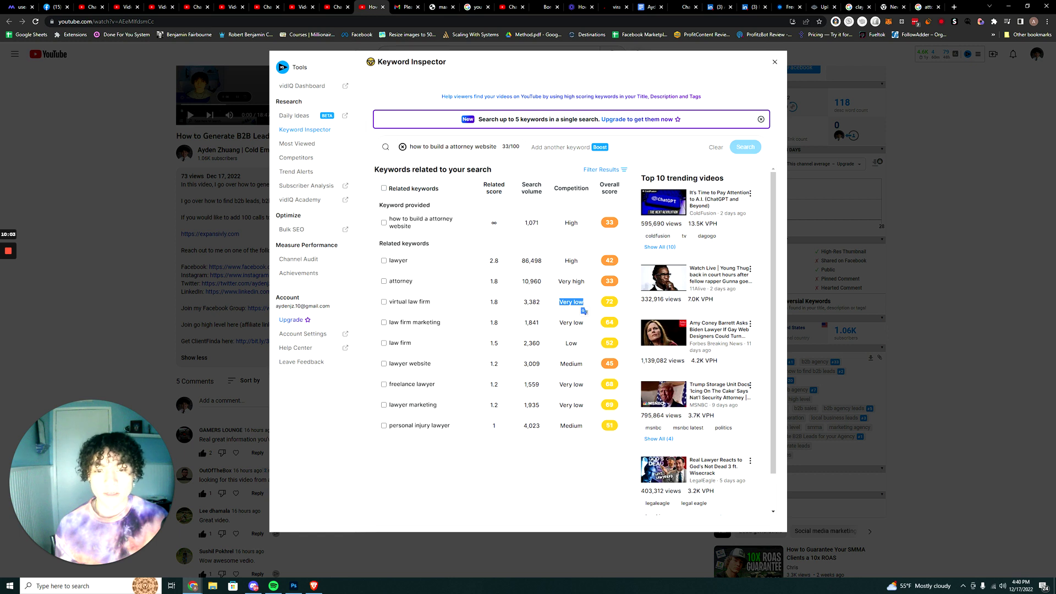
{"action": "left_click_drag", "start_coordinate": [537, 302], "coordinate": [524, 302]}
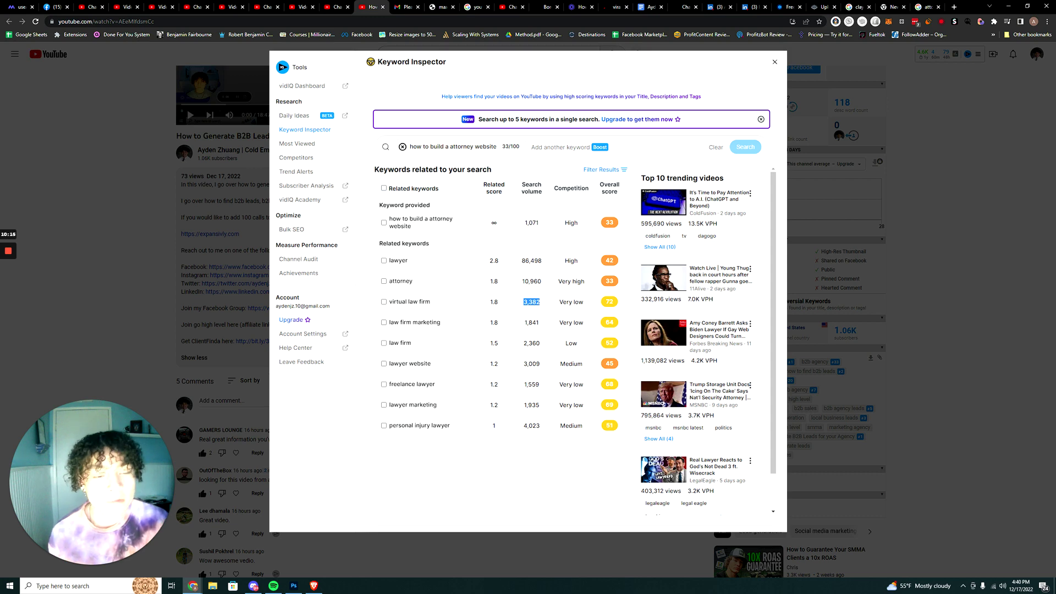
{"action": "key", "text": "Escape"}
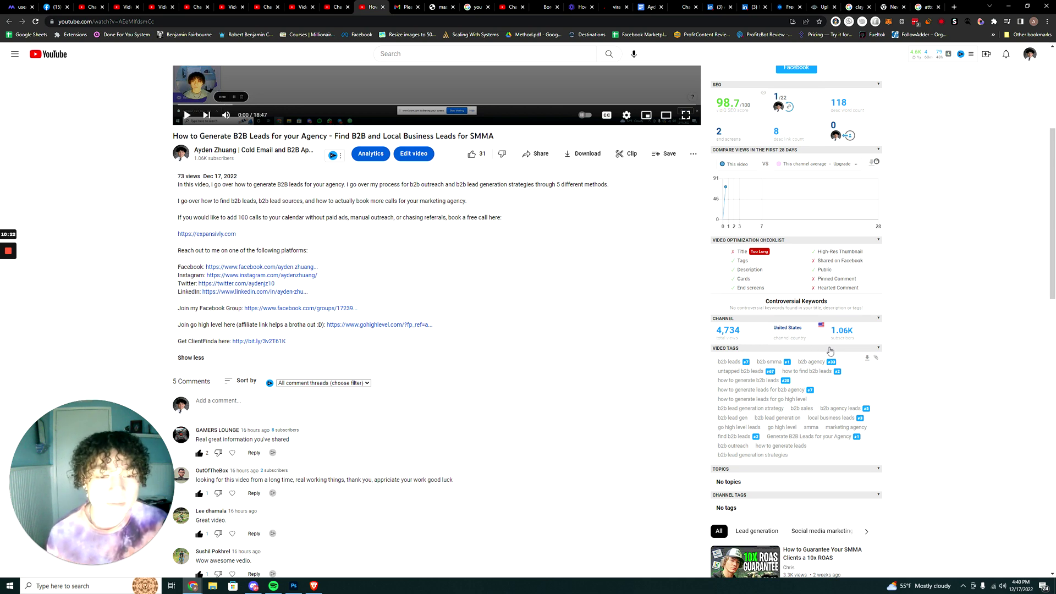
- Inspect the B2B leads video's "b2b agency leads" tag in Keyword Inspector and check its competition and overall score
{"action": "left_click", "coordinate": [867, 412]}
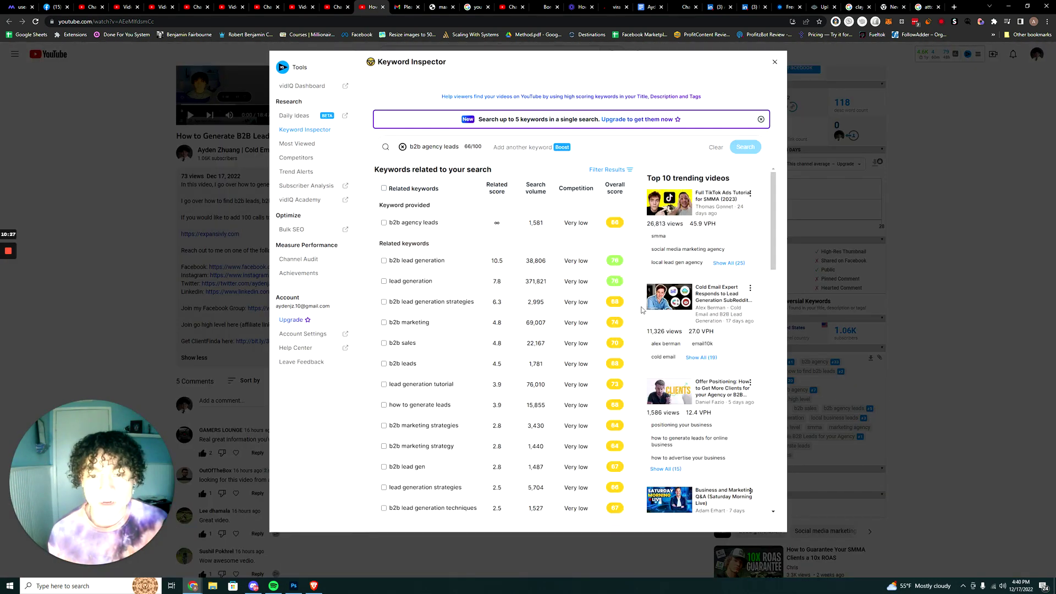
{"action": "double_click", "coordinate": [572, 260]}
{"action": "left_click", "coordinate": [616, 246]}
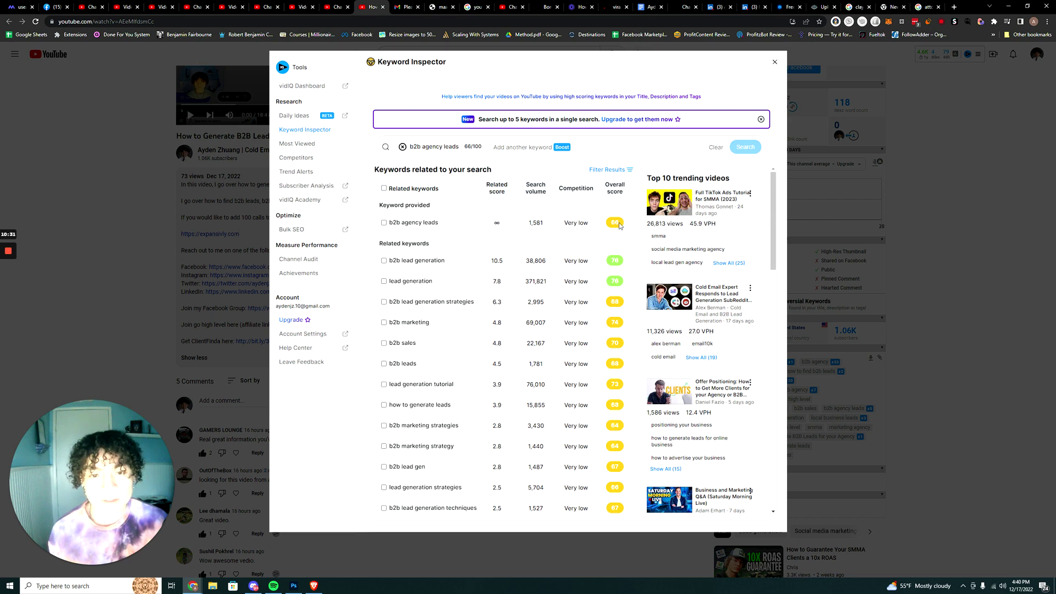
{"action": "scroll", "coordinate": [619, 248], "scroll_direction": "down", "scroll_amount": 1}
{"action": "scroll", "coordinate": [617, 225], "scroll_direction": "up", "scroll_amount": 1}
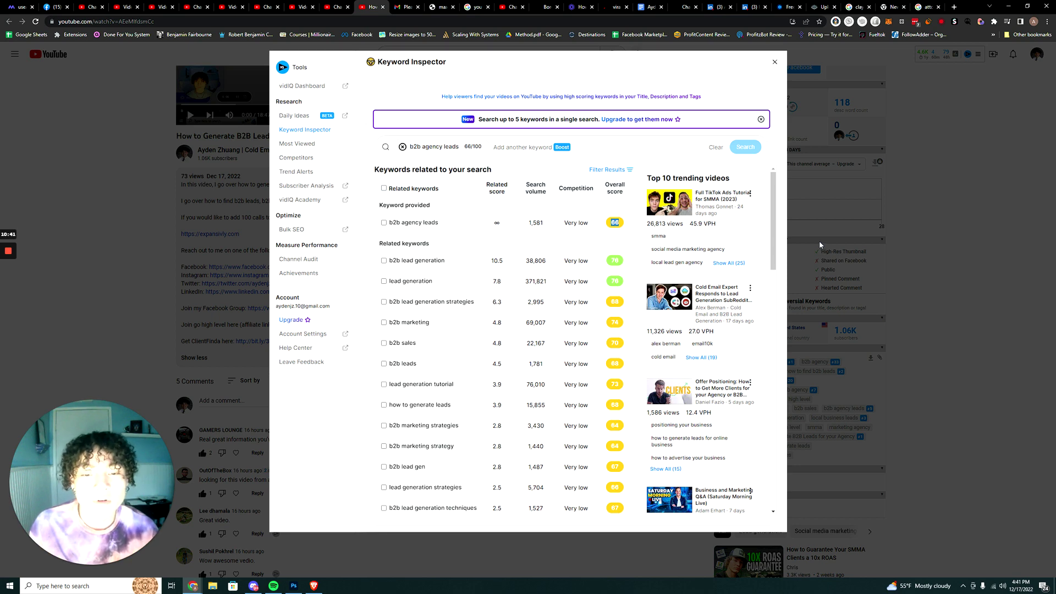
- Review the rest of the keywords related to "b2b agency leads" and close Keyword Inspector
{"action": "scroll", "coordinate": [552, 266], "scroll_direction": "down", "scroll_amount": 4}
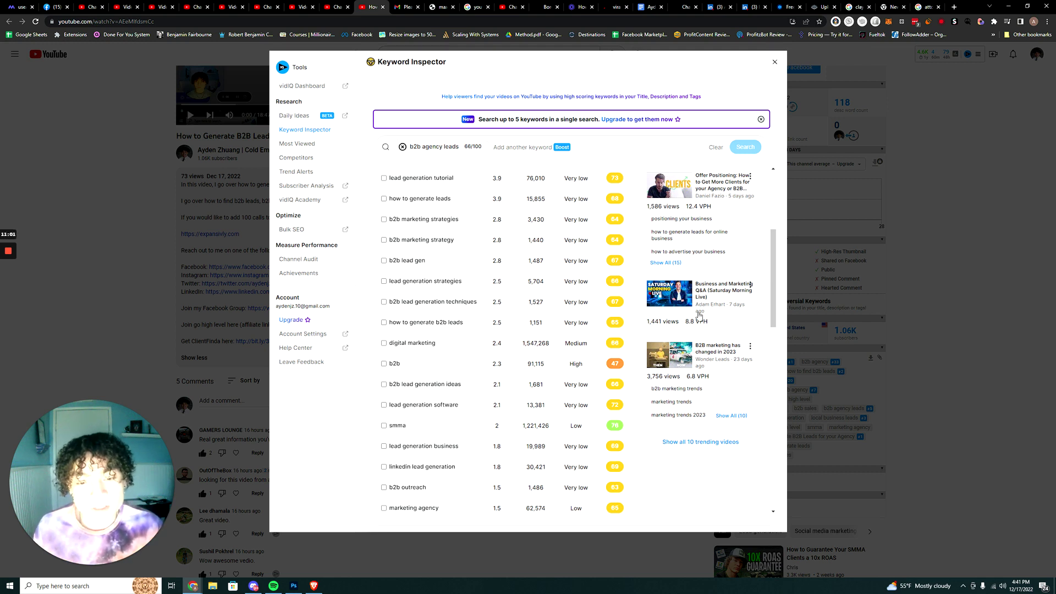
{"action": "scroll", "coordinate": [568, 407], "scroll_direction": "down", "scroll_amount": 3}
{"action": "scroll", "coordinate": [567, 408], "scroll_direction": "down", "scroll_amount": 3}
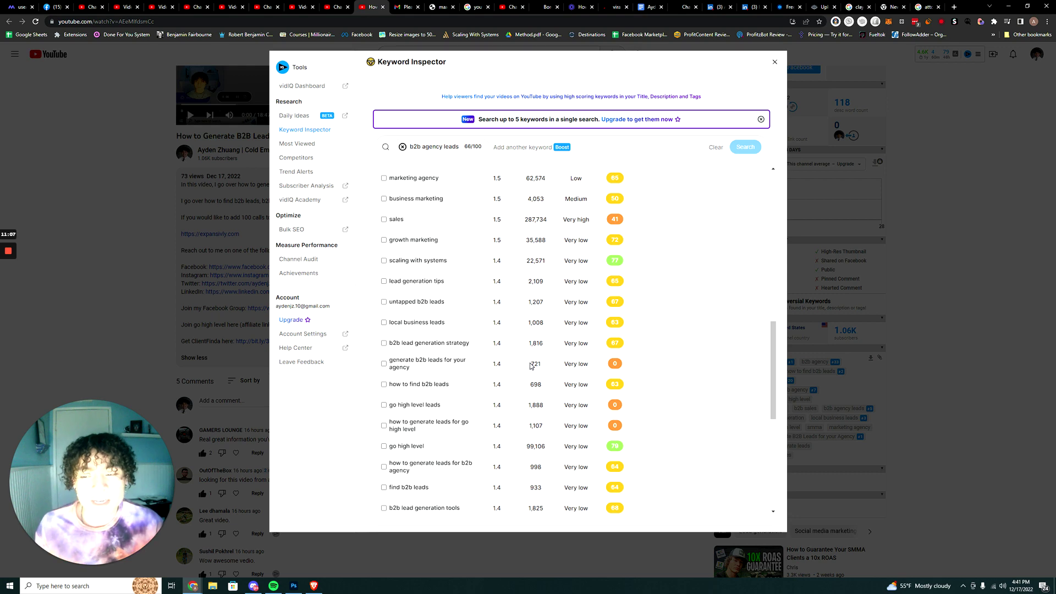
{"action": "key", "text": "Escape"}
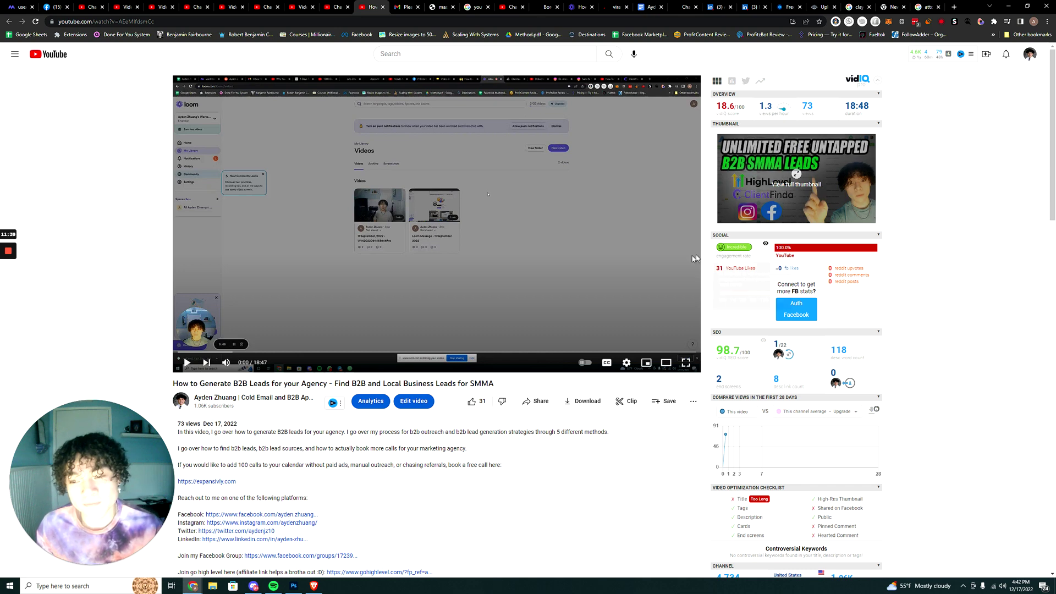
- Compare the video's tags with its title, highlighting the phrase "How to Generate B2B Leads for your Agency"
{"action": "scroll", "coordinate": [734, 326], "scroll_direction": "down", "scroll_amount": 5}
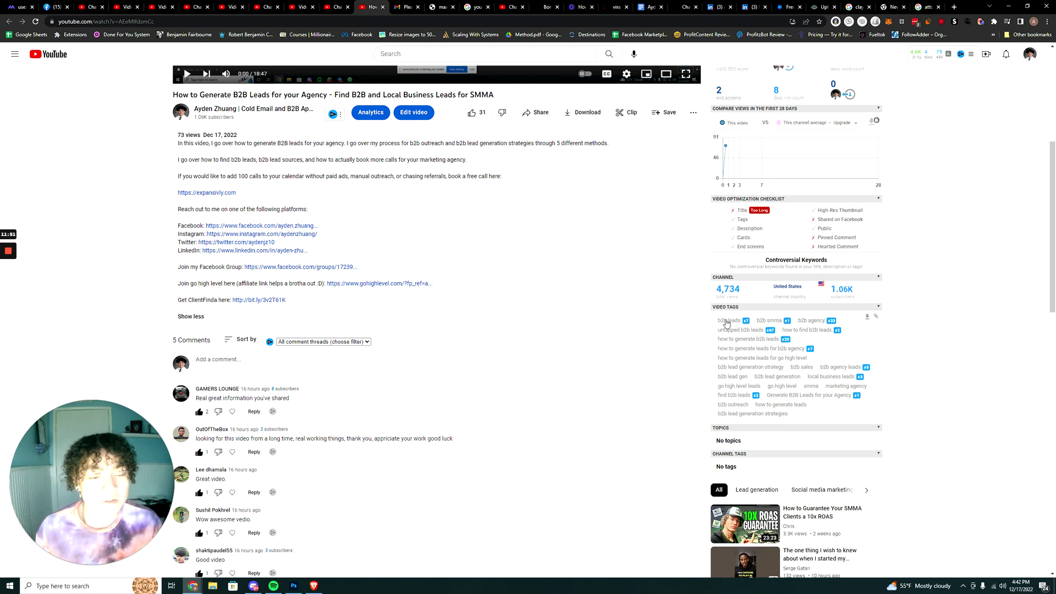
{"action": "scroll", "coordinate": [726, 323], "scroll_direction": "up", "scroll_amount": 5}
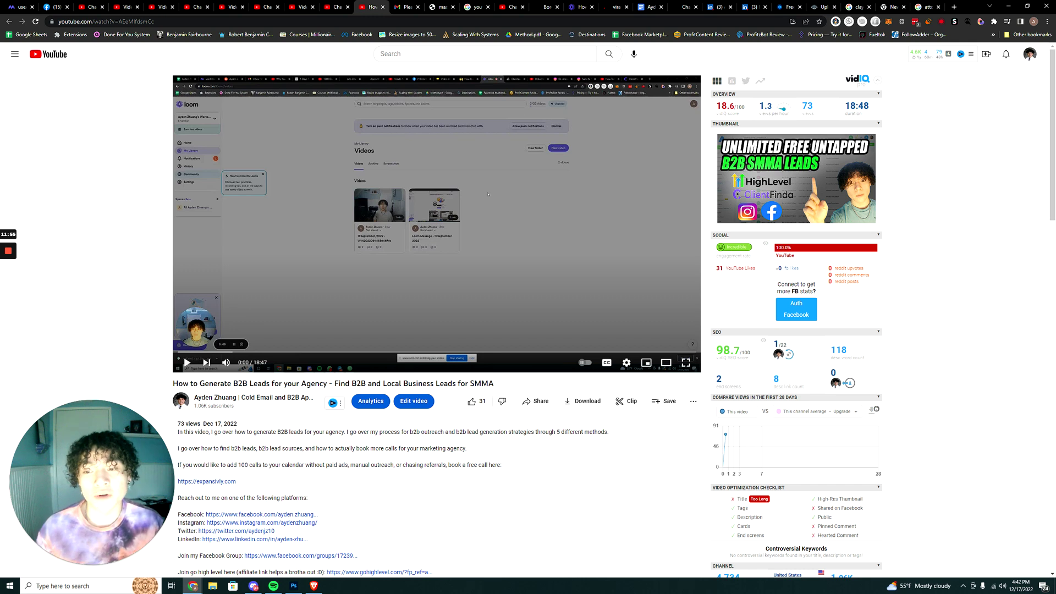
{"action": "left_click_drag", "start_coordinate": [172, 384], "coordinate": [327, 384]}
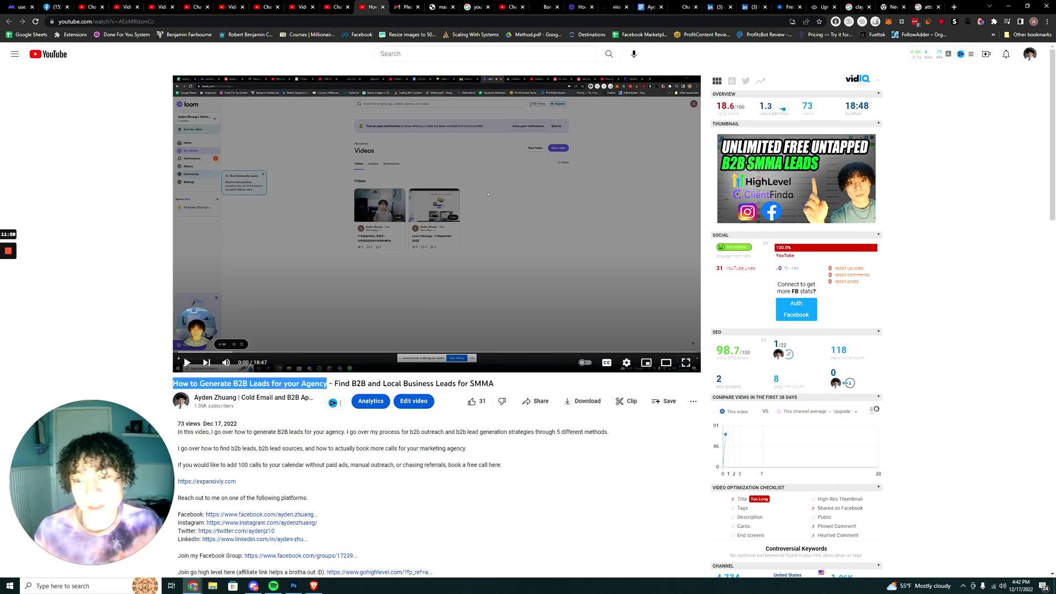
{"action": "scroll", "coordinate": [773, 325], "scroll_direction": "down", "scroll_amount": 5}
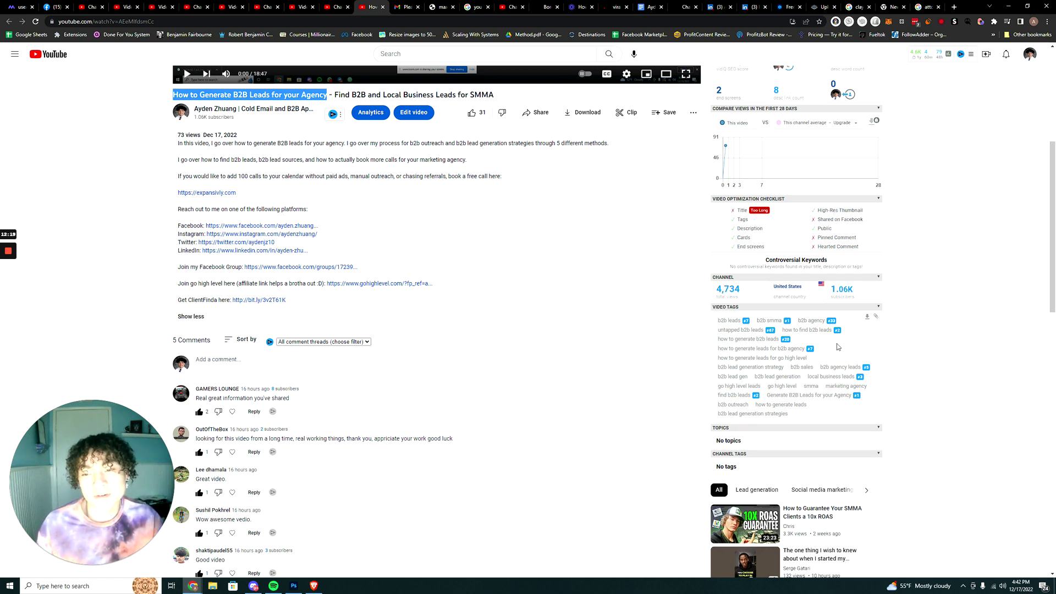
{"action": "scroll", "coordinate": [825, 345], "scroll_direction": "up", "scroll_amount": 5}
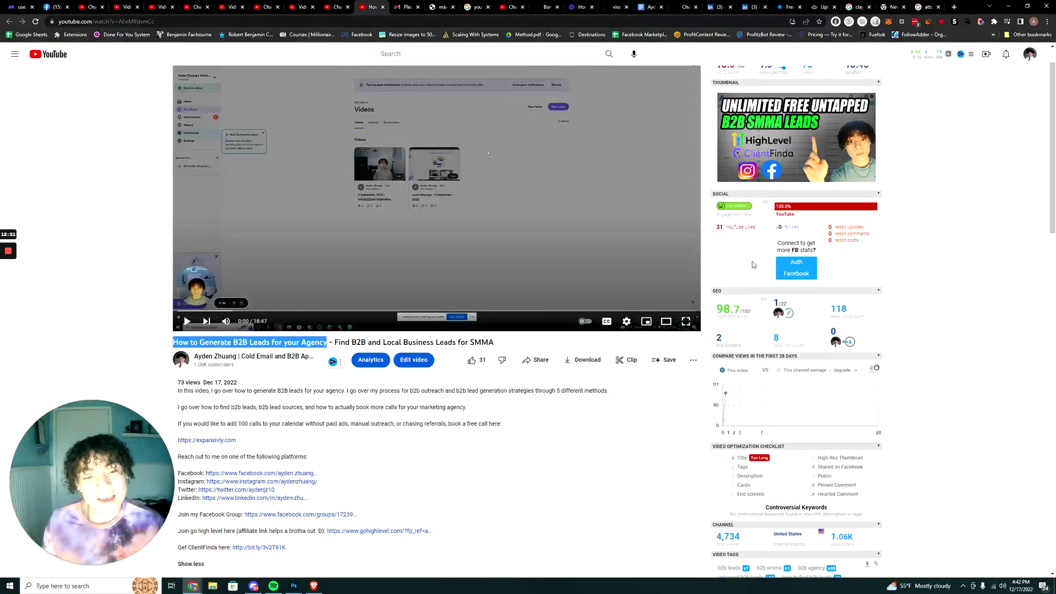
- Open the video's channel page, view its list of videos and return to the channel's home page
{"action": "left_click", "coordinate": [215, 357]}
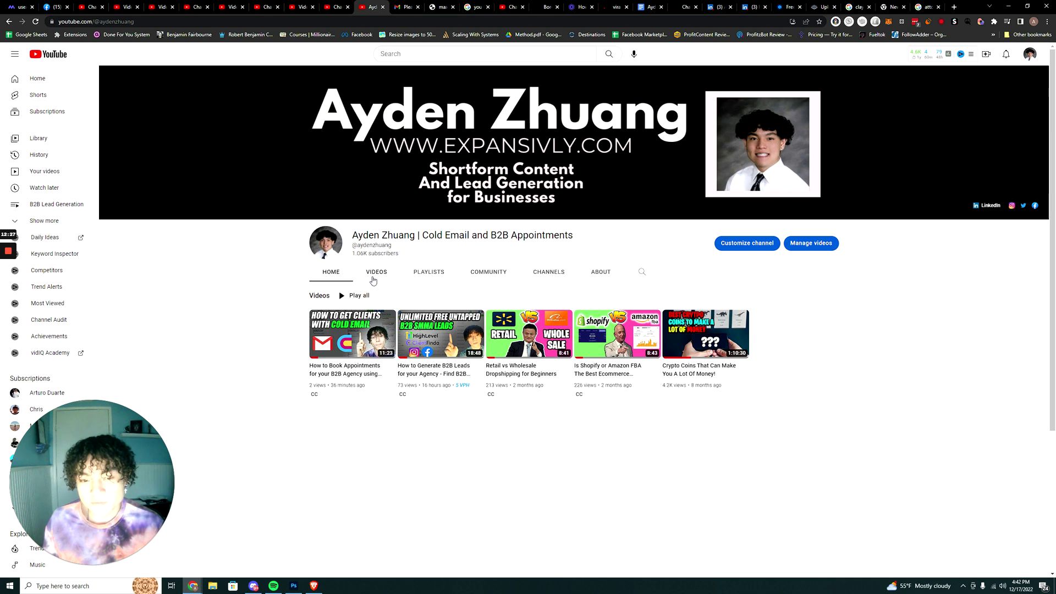
{"action": "left_click", "coordinate": [373, 279]}
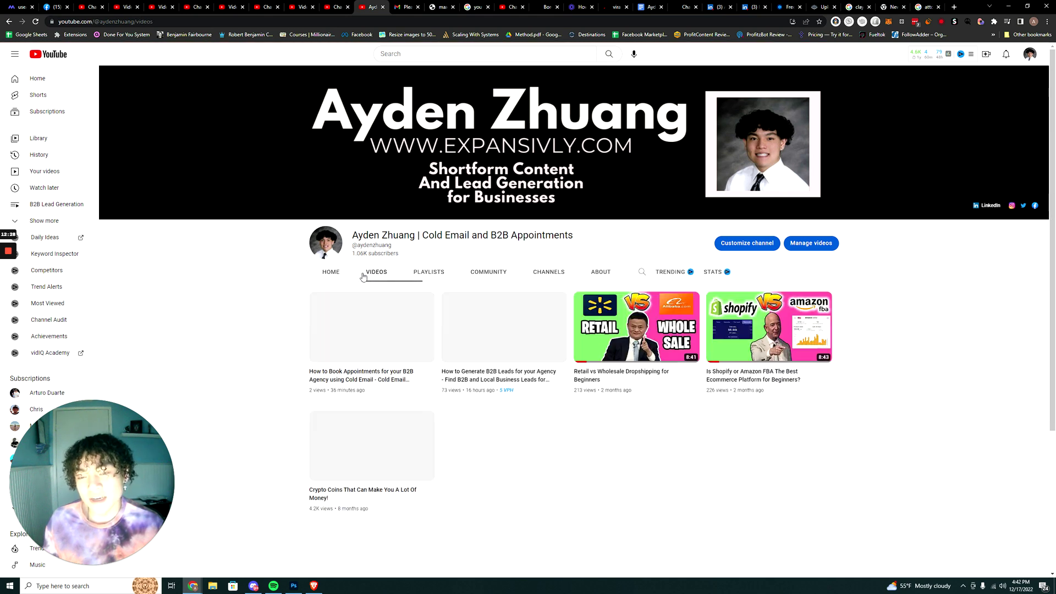
{"action": "left_click", "coordinate": [340, 275]}
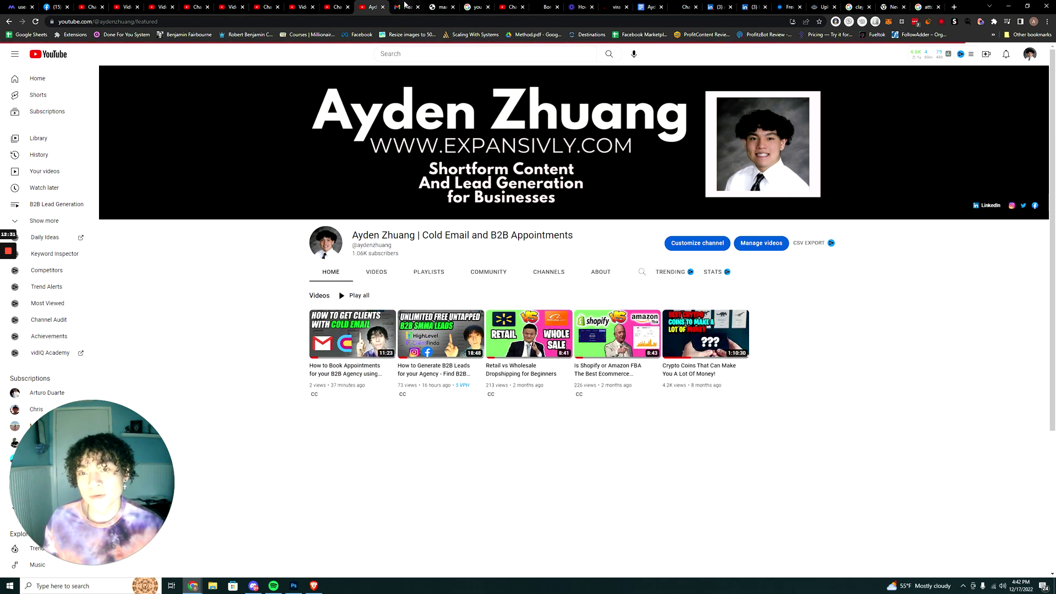
- Switch to the channel's YouTube Studio content page and open the channel analytics overview
{"action": "left_click", "coordinate": [337, 6]}
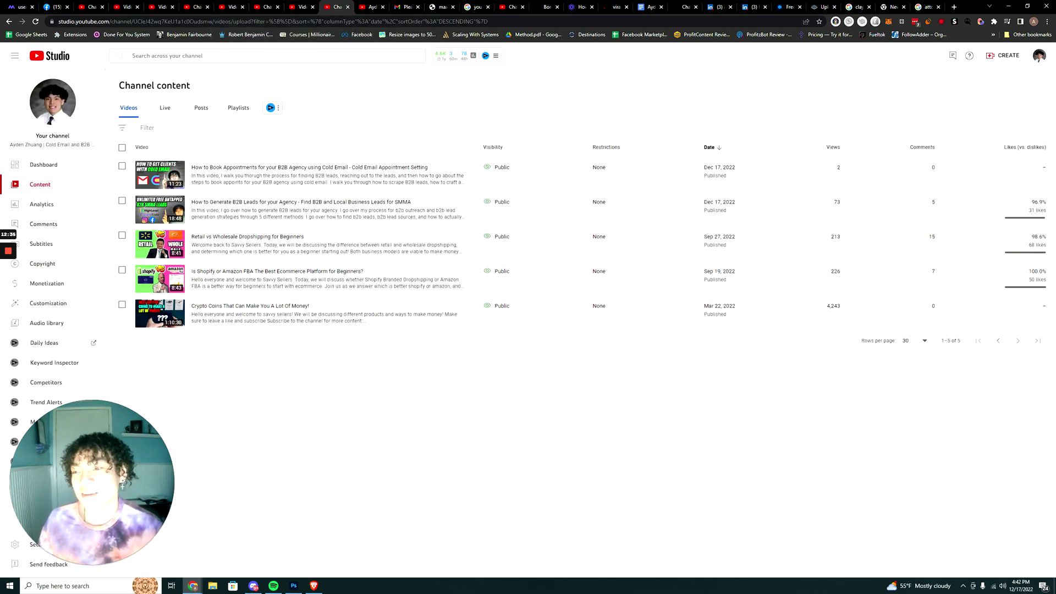
{"action": "left_click", "coordinate": [27, 168]}
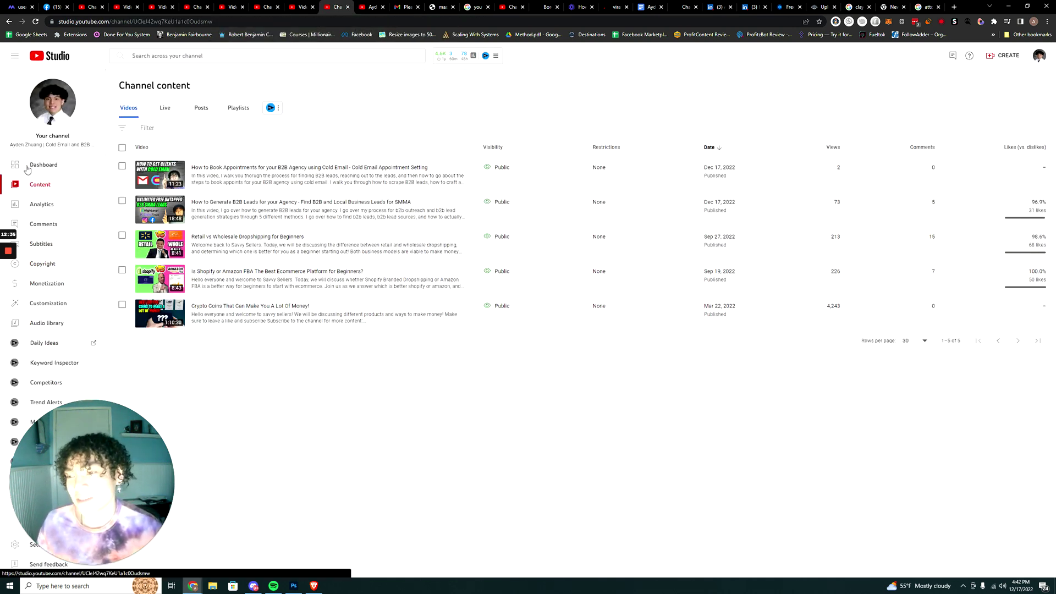
{"action": "left_click", "coordinate": [28, 210]}
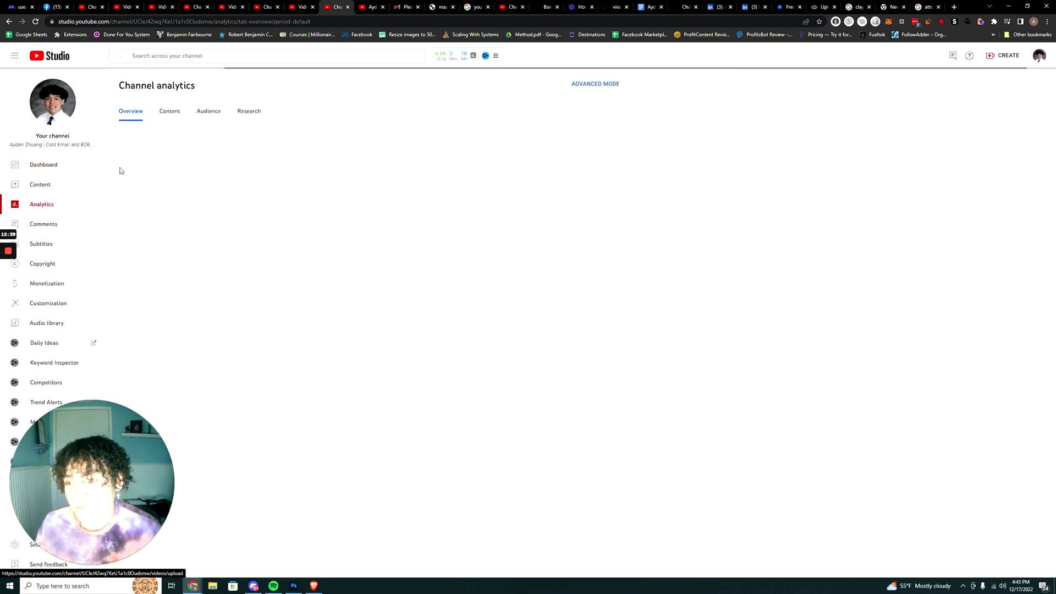